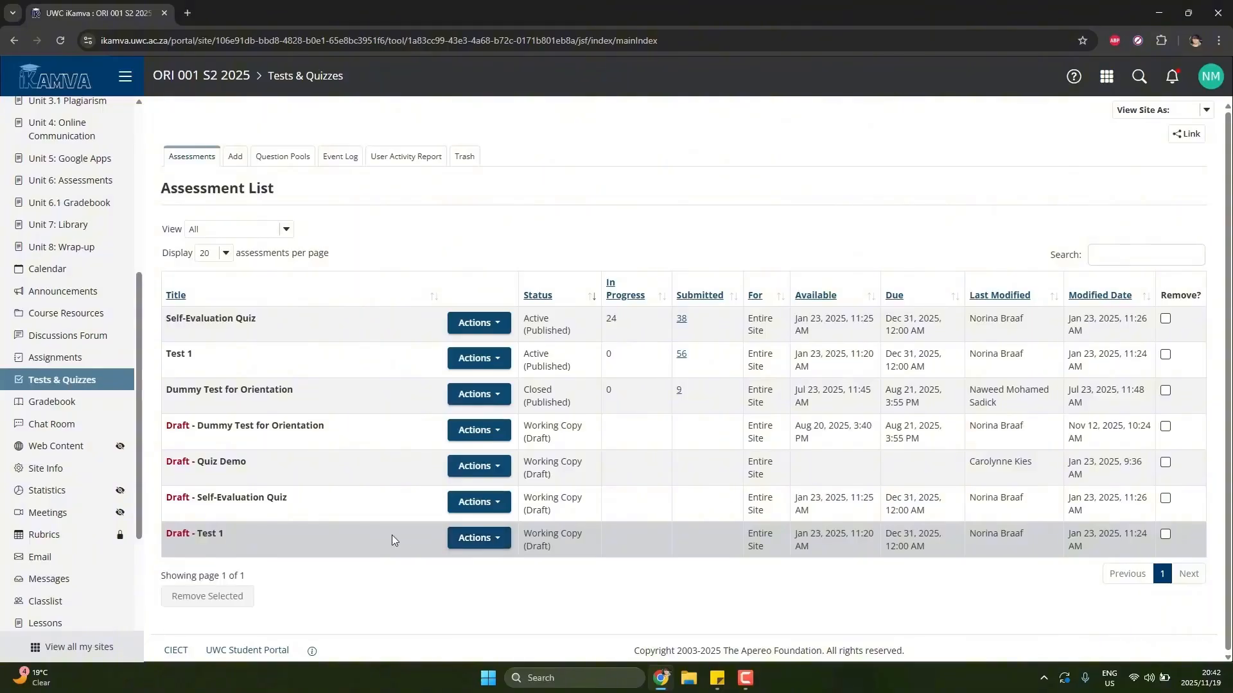
Step: Open the settings of the draft Test 1 and review the About this Assessment section
{"action": "left_click", "coordinate": [497, 542]}
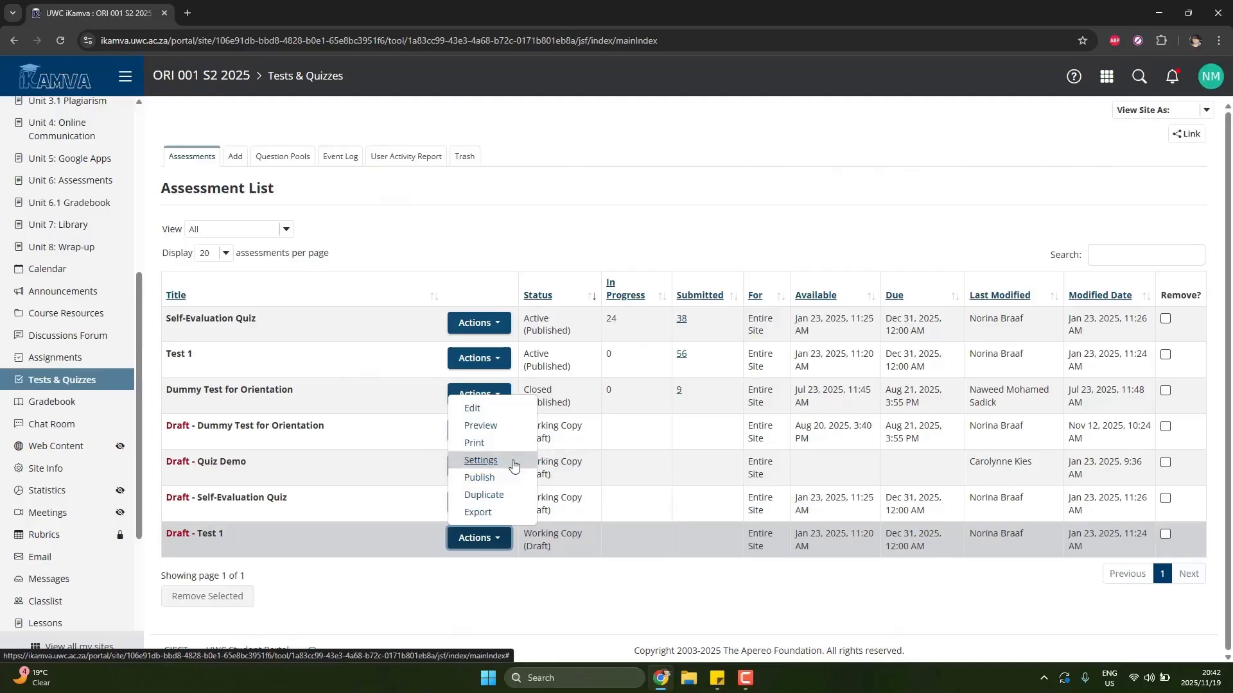
{"action": "left_click", "coordinate": [480, 461]}
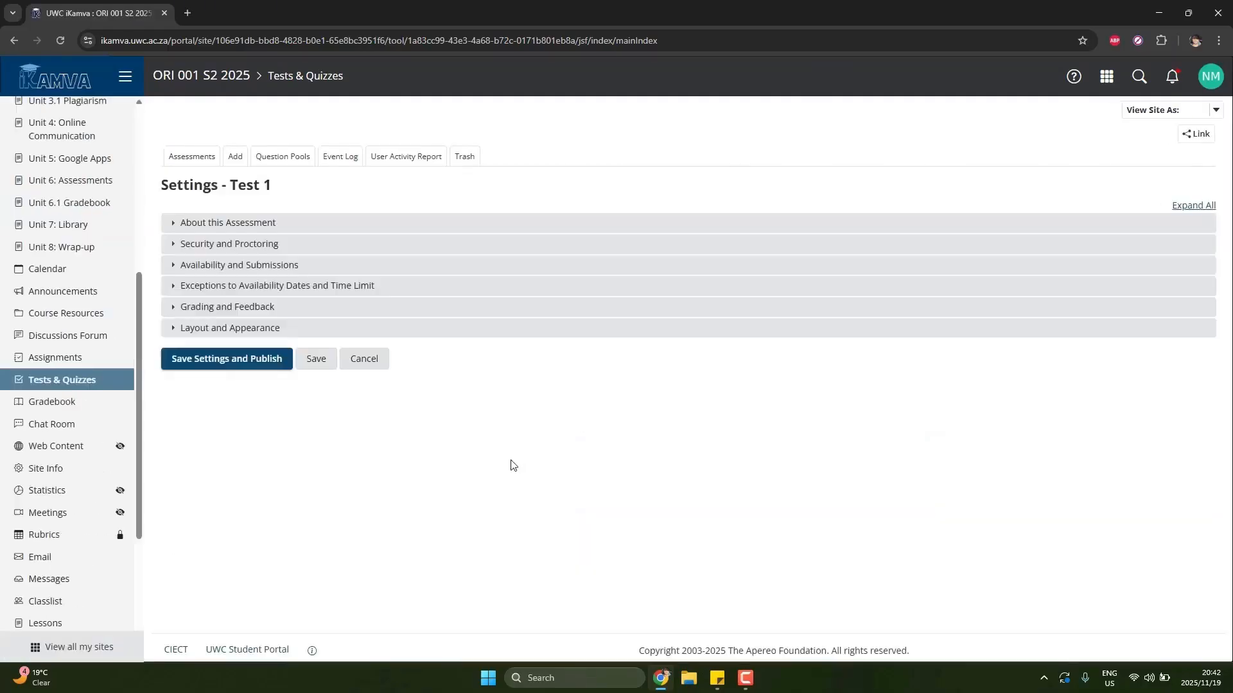
{"action": "left_click", "coordinate": [176, 224]}
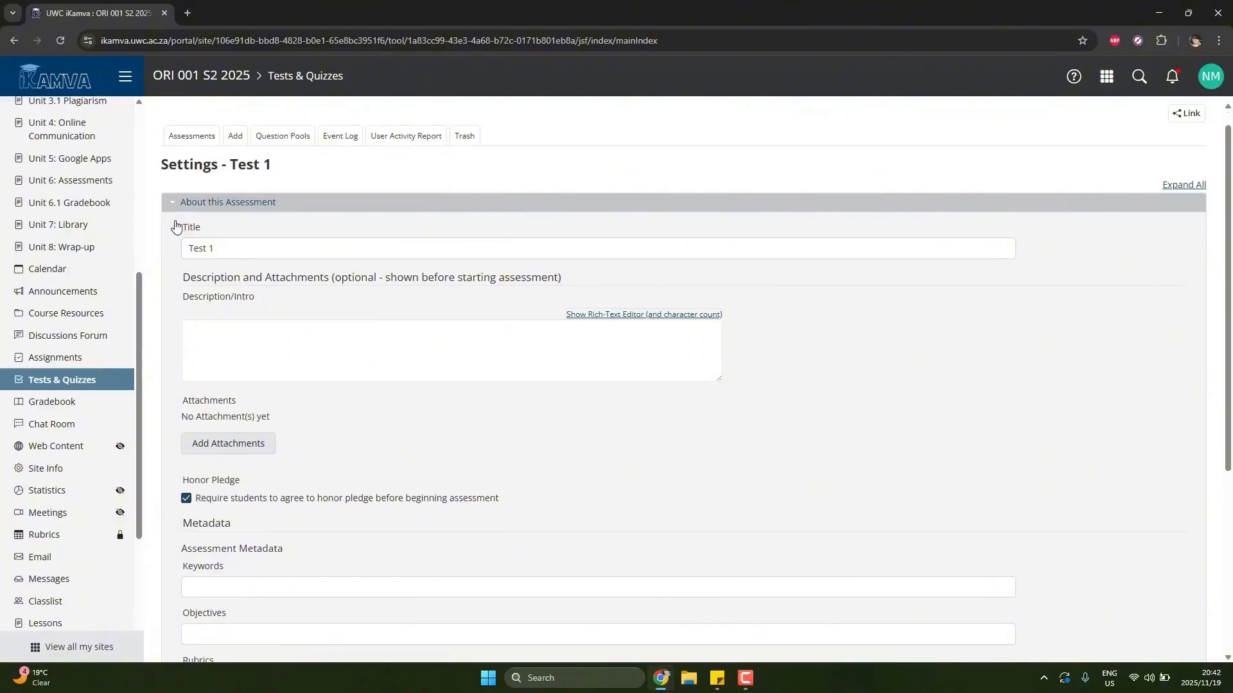
{"action": "scroll", "coordinate": [176, 227], "scroll_direction": "down", "scroll_amount": 2}
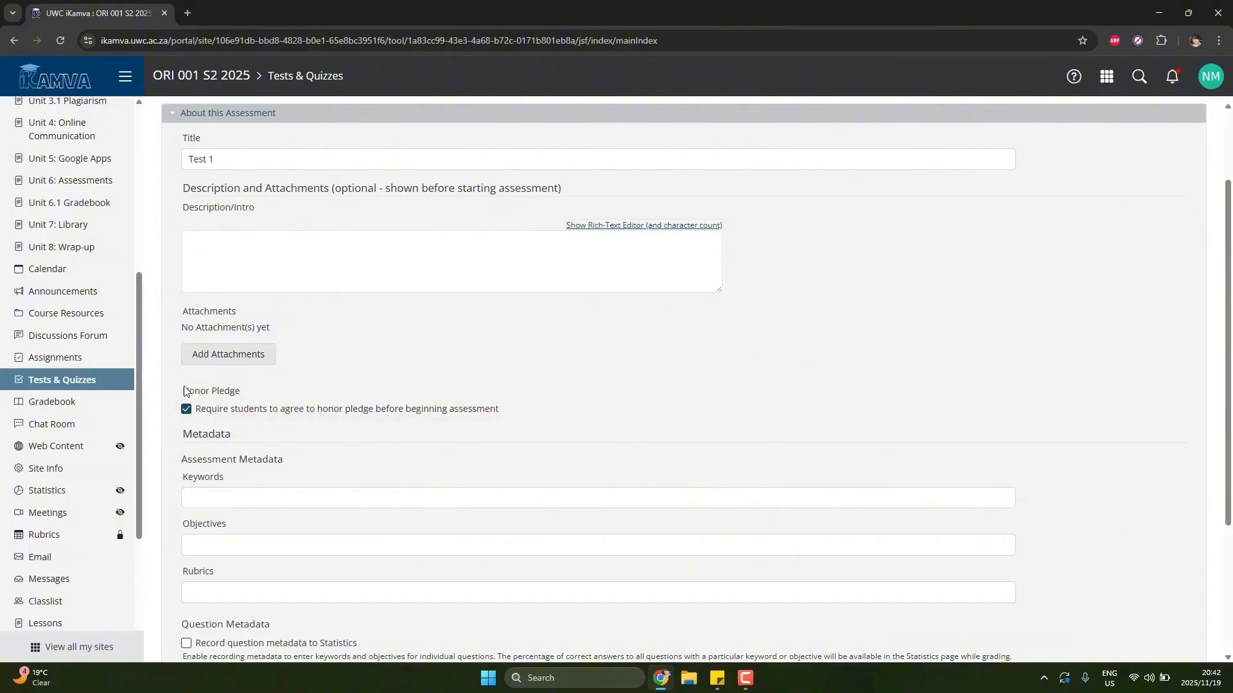
{"action": "left_click", "coordinate": [179, 115]}
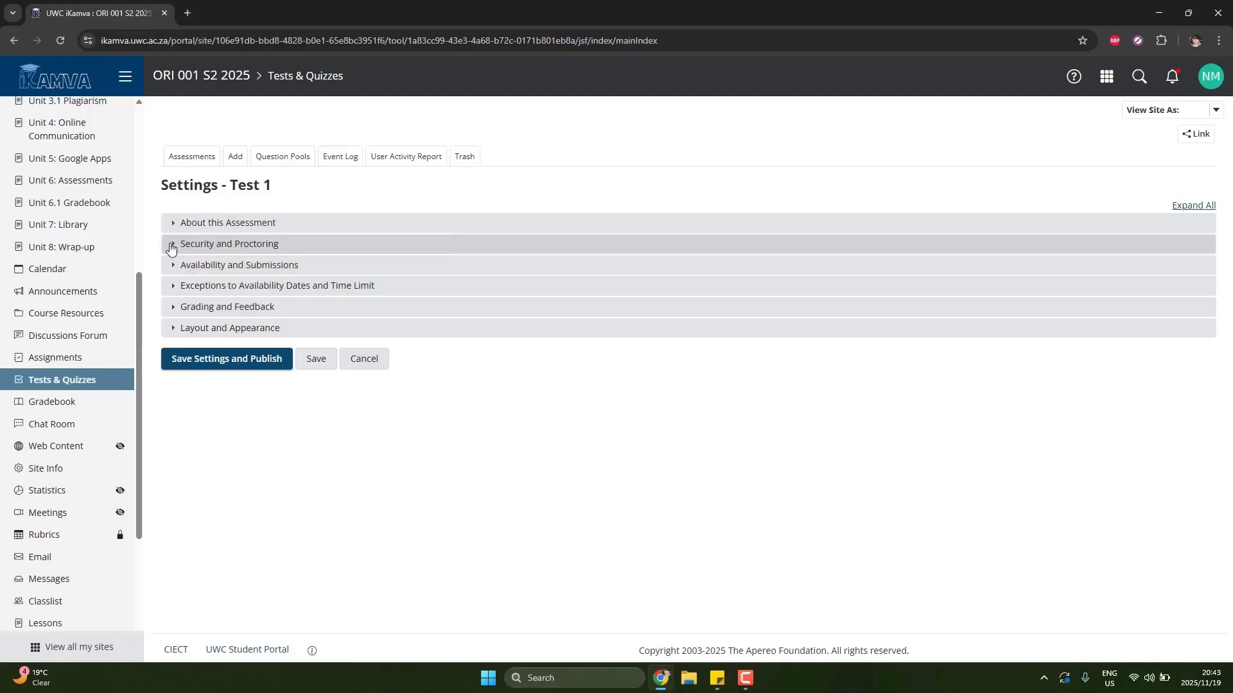
Step: Review the IP address and access password options in the Security and Proctoring section
{"action": "left_click", "coordinate": [171, 248]}
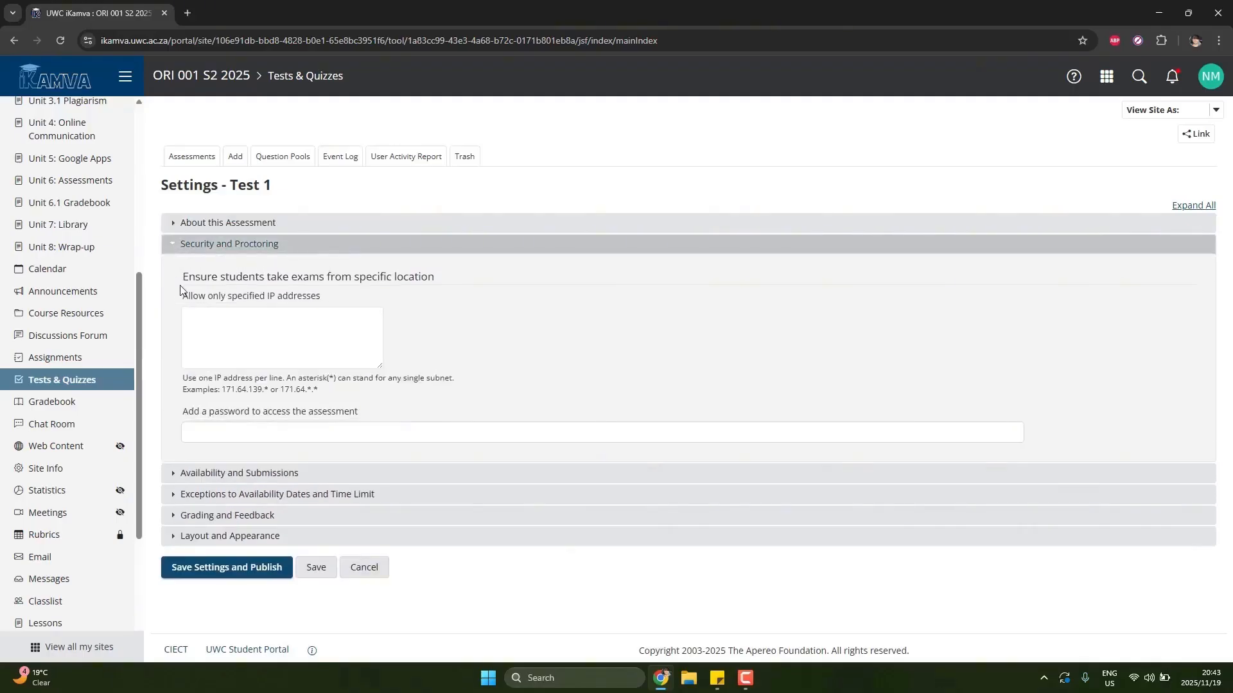
{"action": "left_click", "coordinate": [193, 322]}
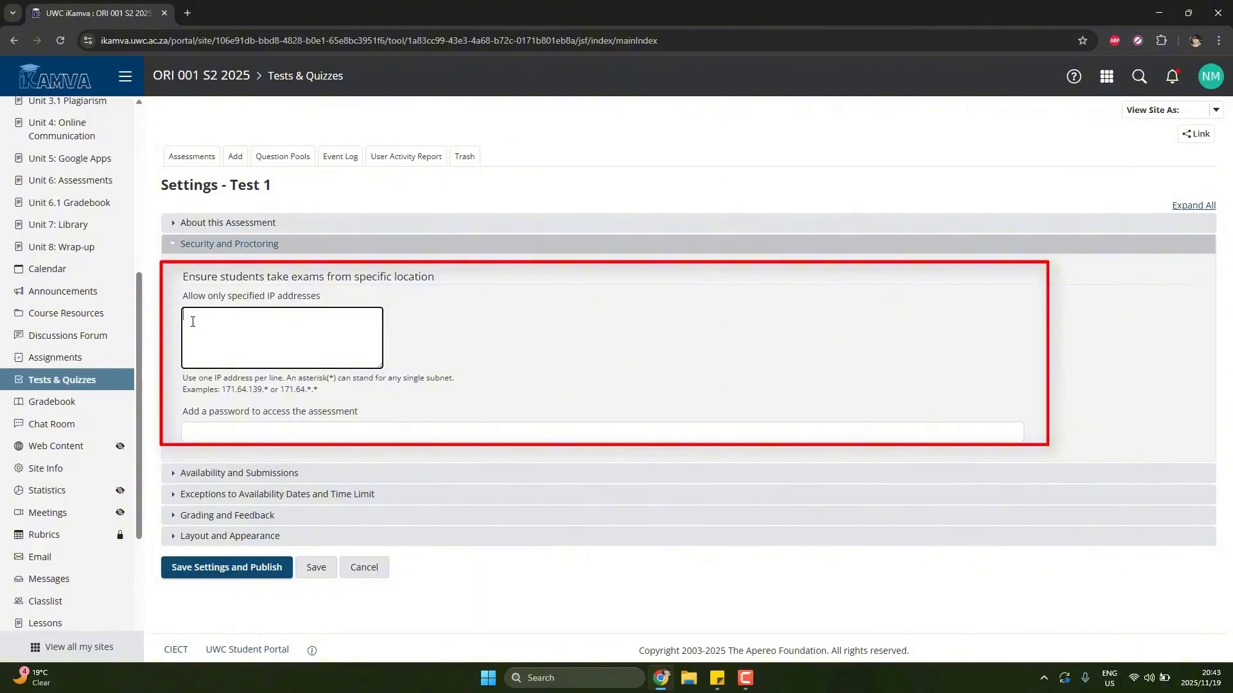
{"action": "left_click", "coordinate": [174, 247]}
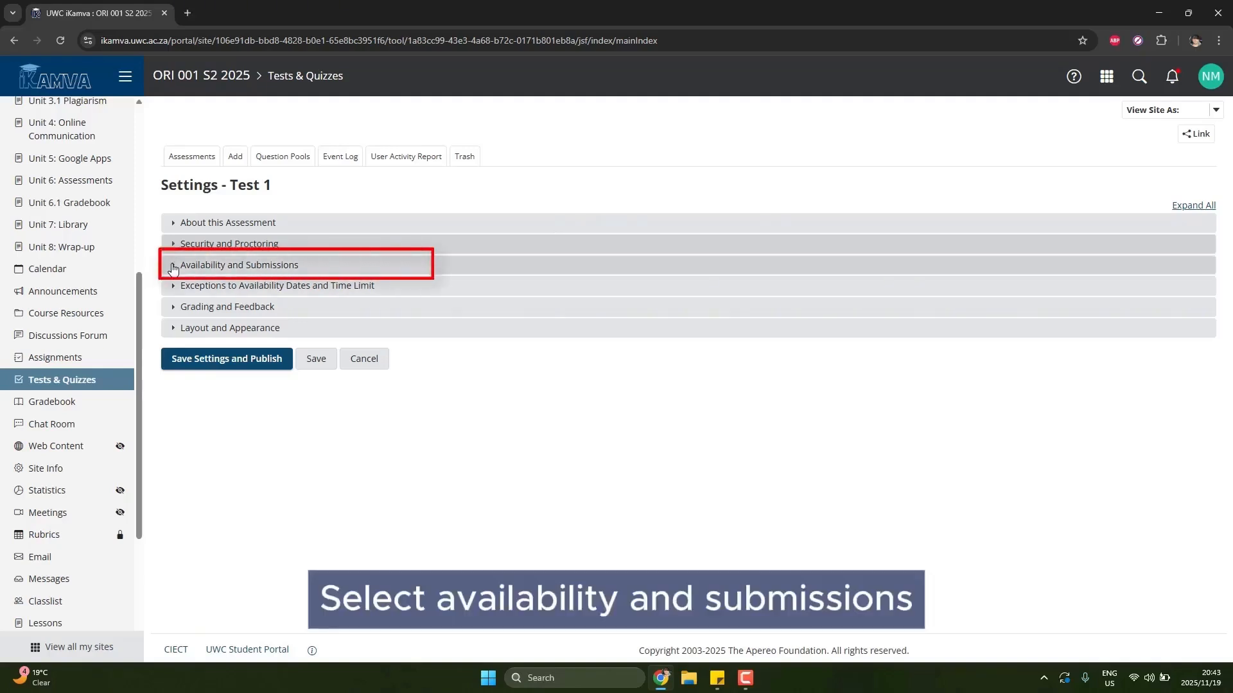
Step: Under Availability and Submissions, give access to each member of the selected group(s) and view the list of groups without choosing any
{"action": "left_click", "coordinate": [172, 269]}
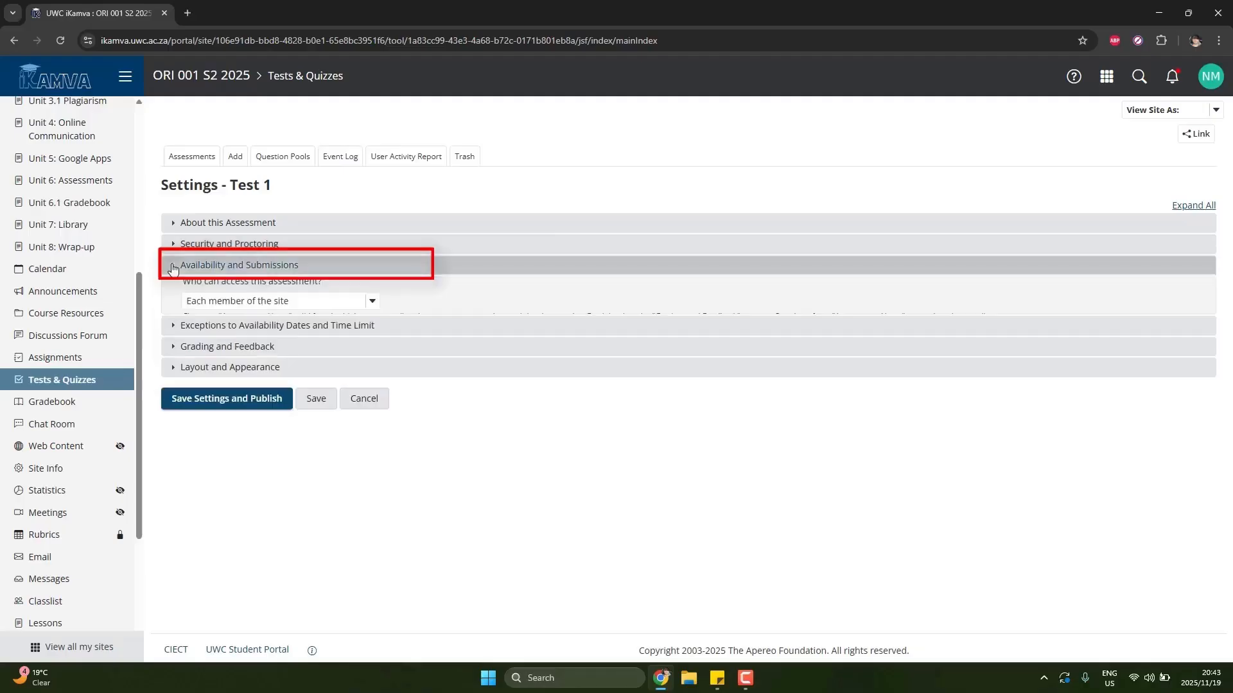
{"action": "scroll", "coordinate": [172, 268], "scroll_direction": "down", "scroll_amount": 2}
{"action": "scroll", "coordinate": [172, 268], "scroll_direction": "down", "scroll_amount": 2}
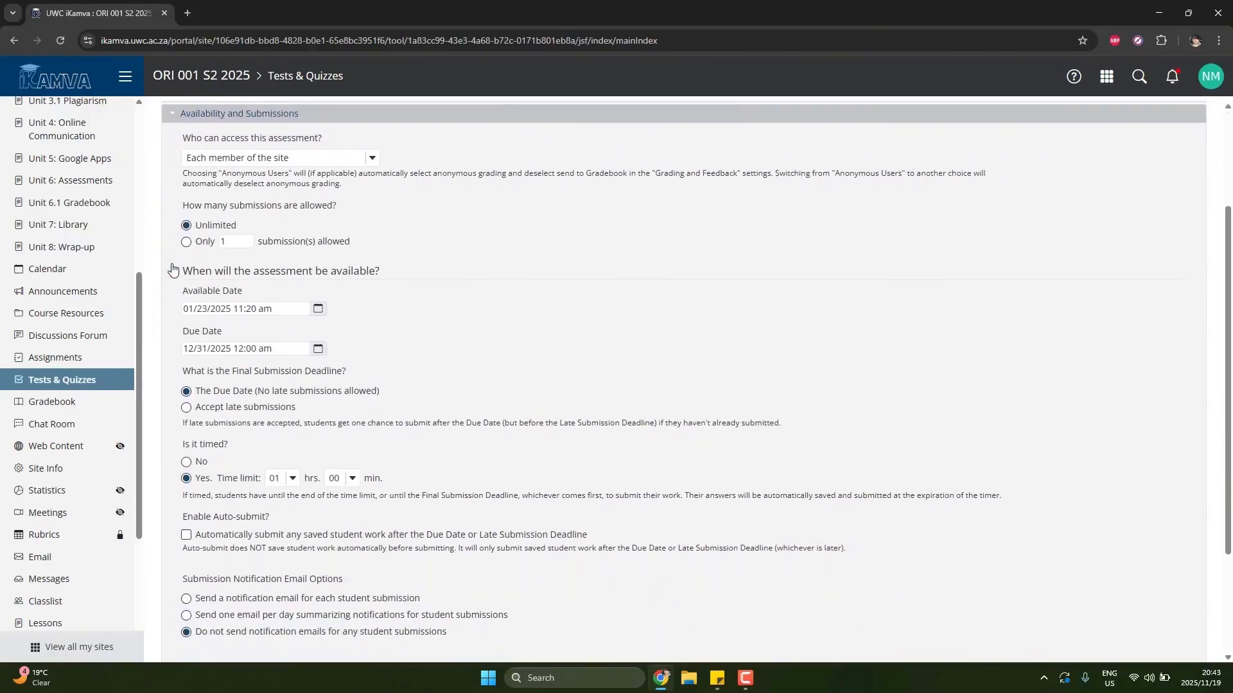
{"action": "left_click", "coordinate": [372, 159]}
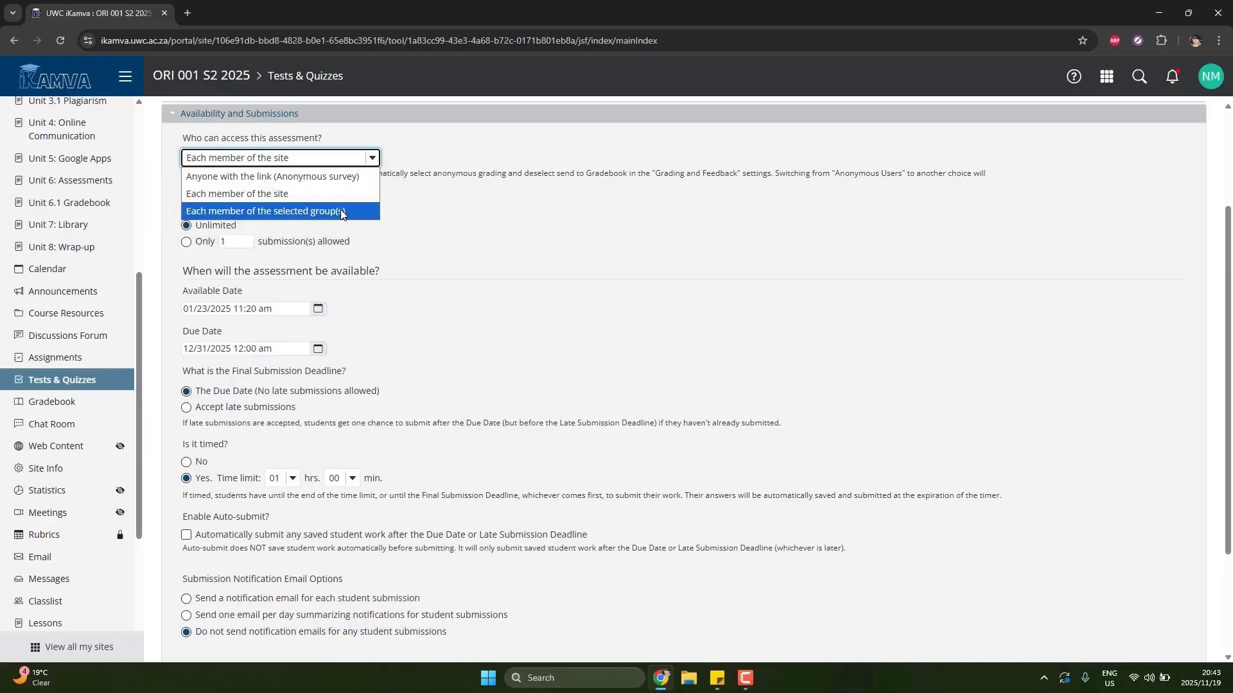
{"action": "left_click", "coordinate": [341, 213]}
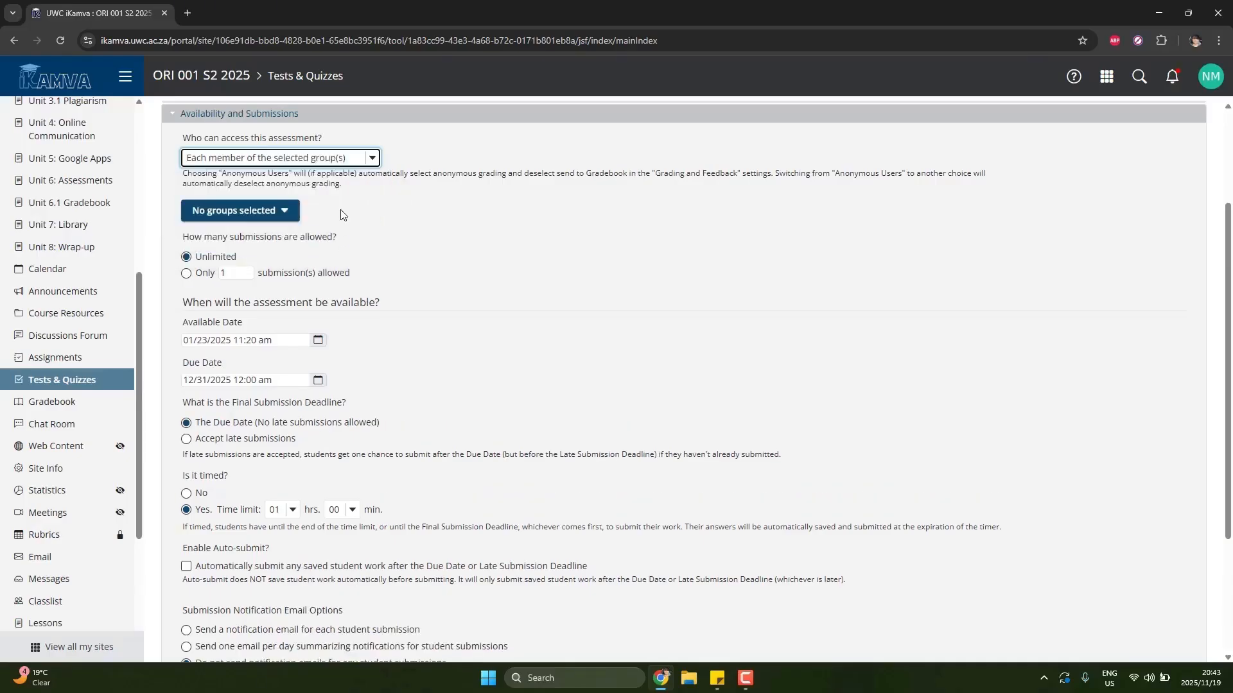
{"action": "left_click", "coordinate": [286, 214]}
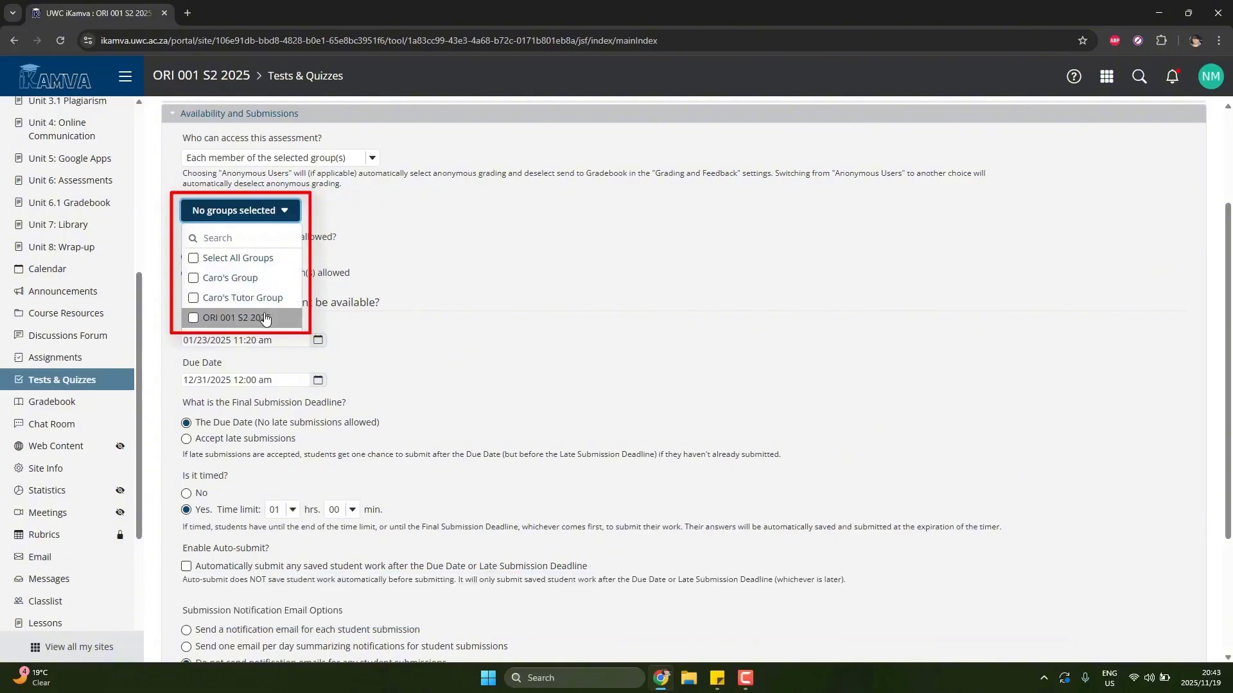
{"action": "left_click", "coordinate": [294, 218]}
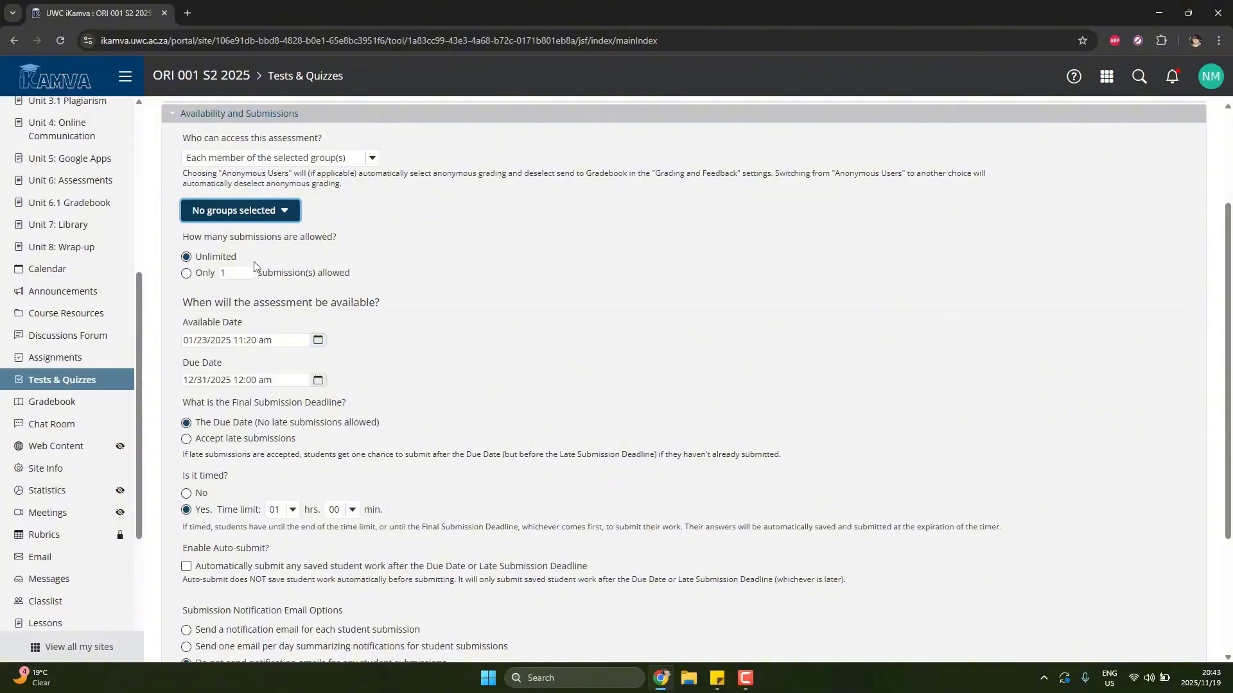
Step: Limit the number of allowed submissions to 3
{"action": "left_click", "coordinate": [187, 274]}
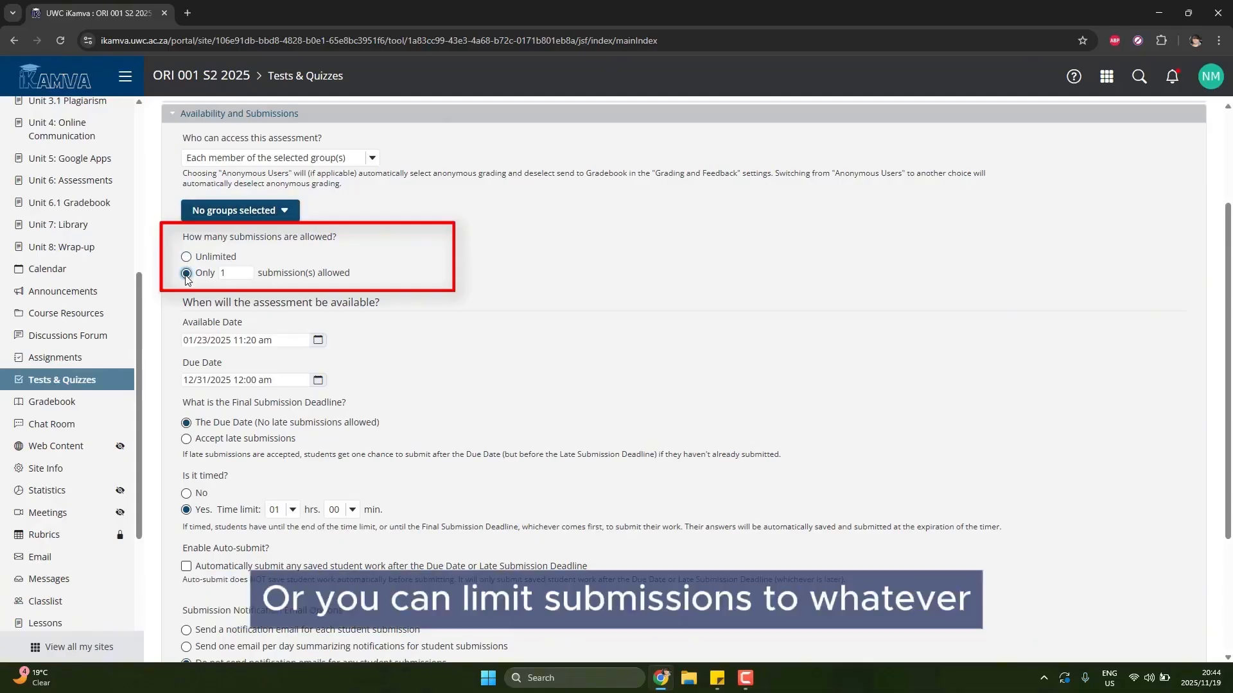
{"action": "left_click", "coordinate": [227, 273]}
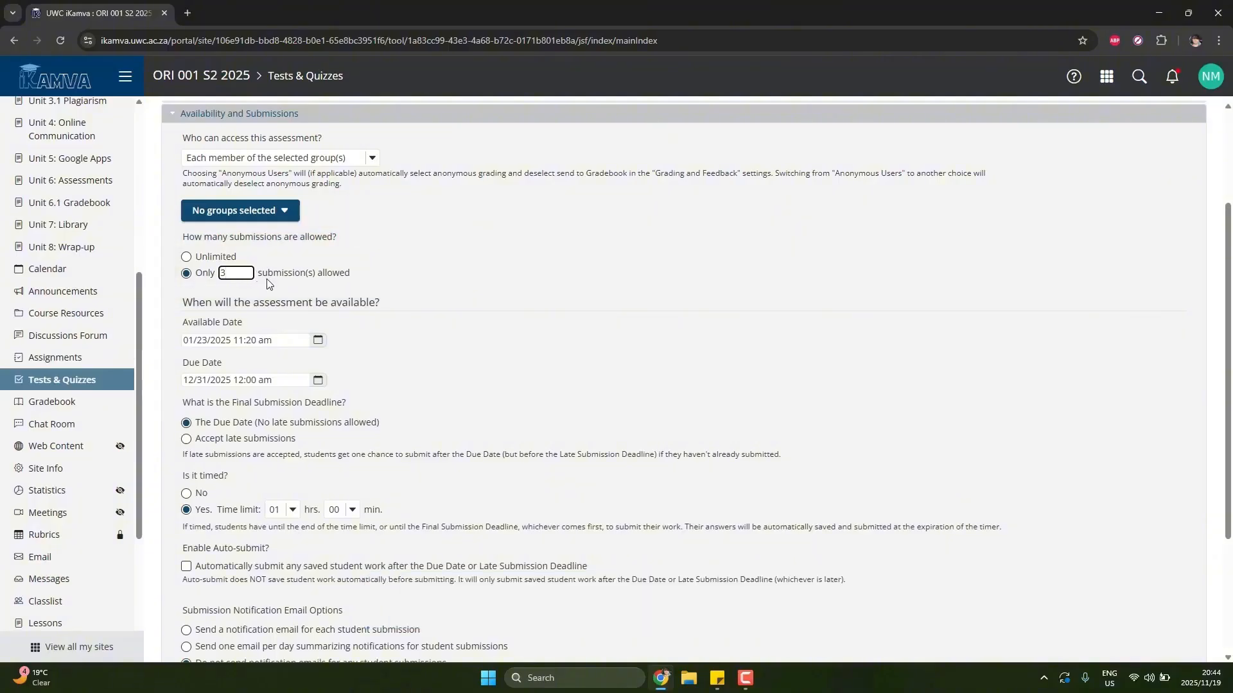
Step: Set the assessment's available date to 12/25/2025 01:20 pm
{"action": "scroll", "coordinate": [268, 284], "scroll_direction": "down", "scroll_amount": 2}
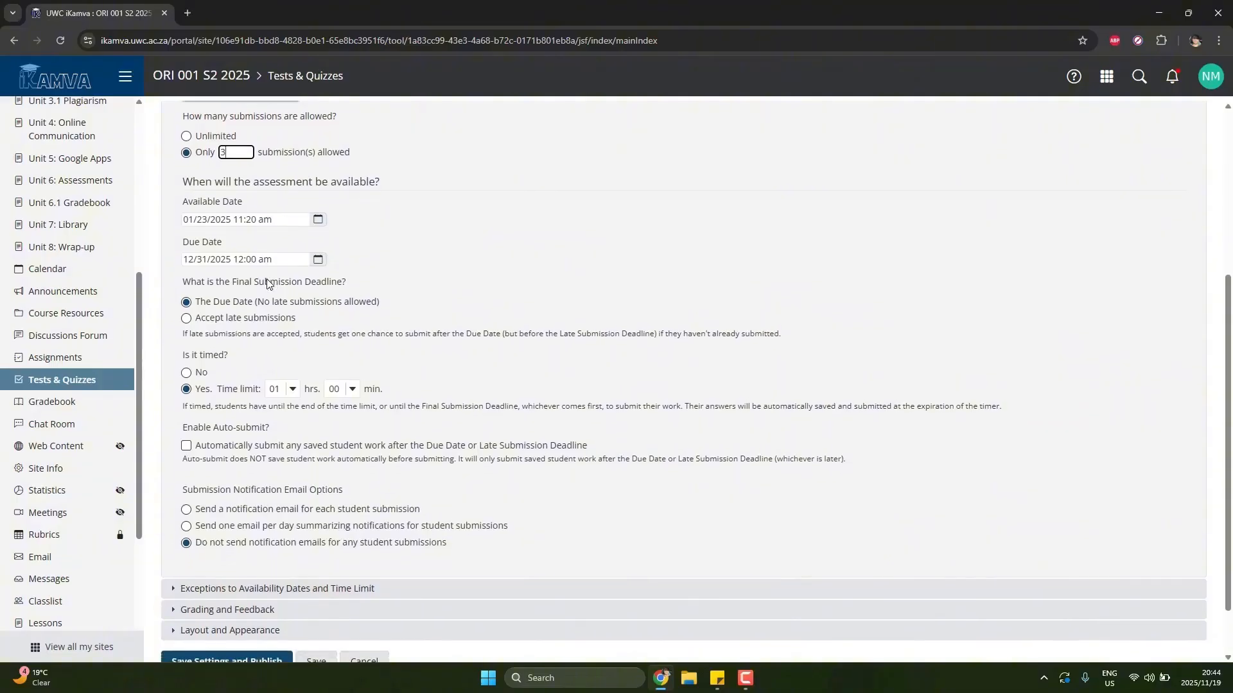
{"action": "scroll", "coordinate": [268, 283], "scroll_direction": "down", "scroll_amount": 1}
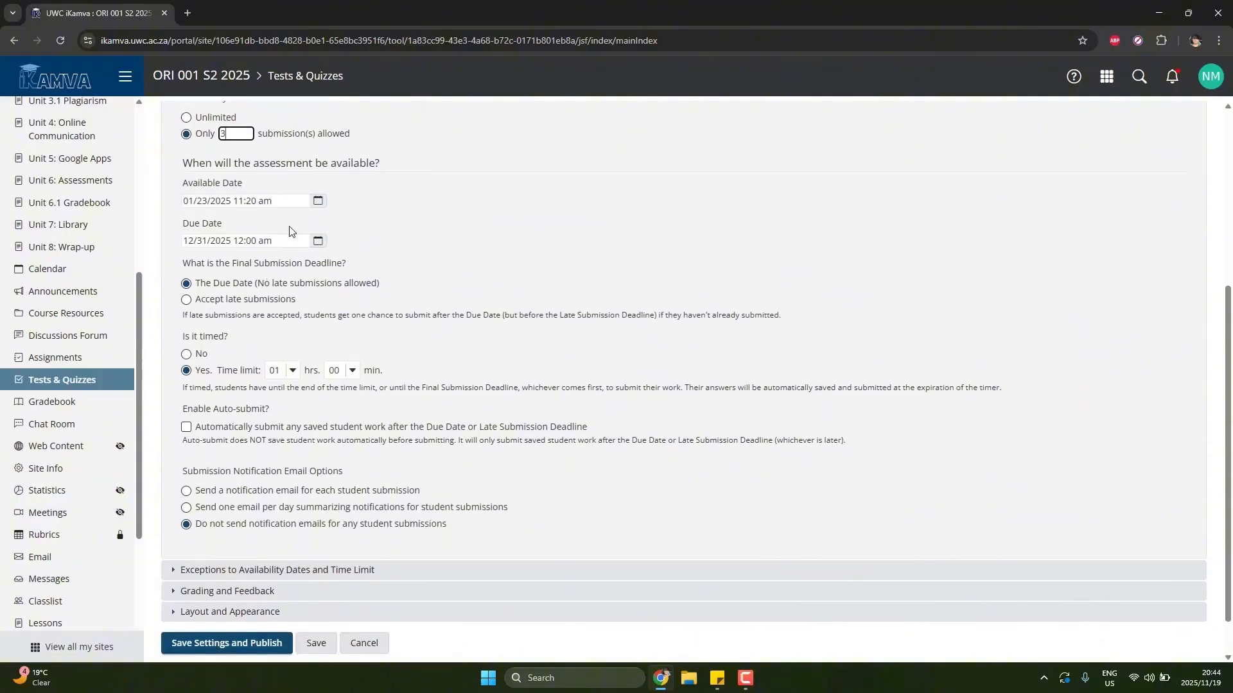
{"action": "left_click", "coordinate": [319, 203]}
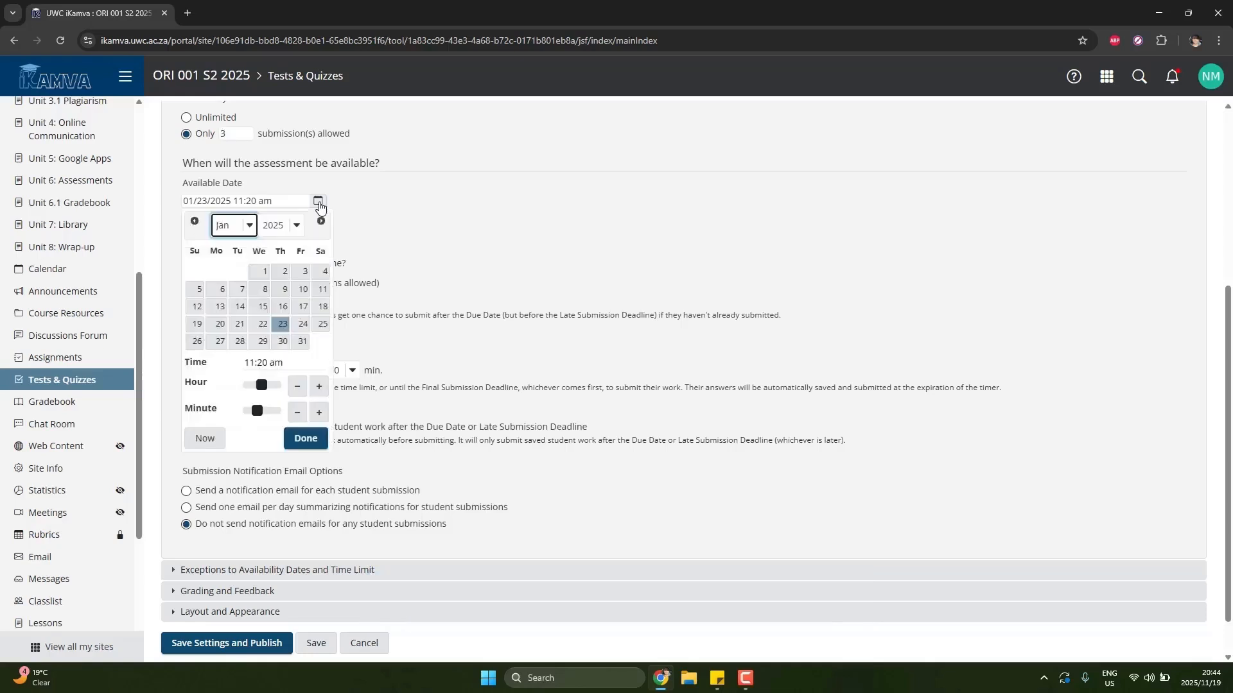
{"action": "left_click", "coordinate": [234, 224]}
{"action": "left_click", "coordinate": [233, 440]}
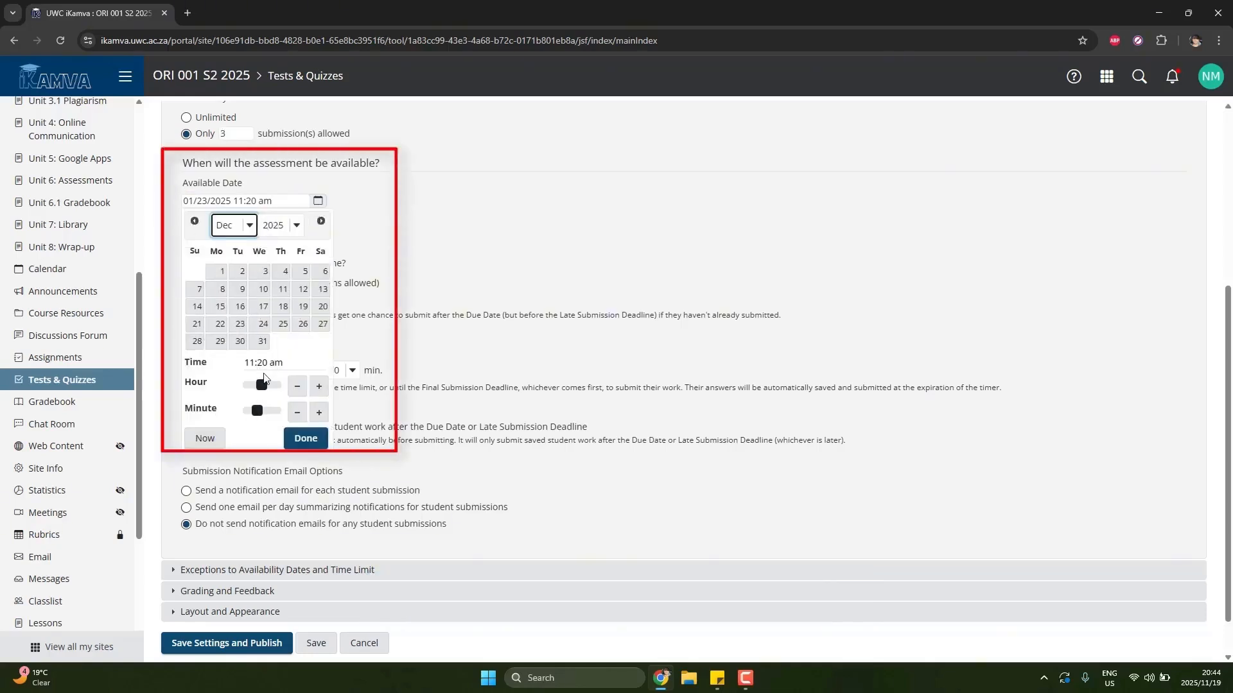
{"action": "left_click", "coordinate": [281, 324]}
{"action": "left_click_drag", "start_coordinate": [262, 386], "coordinate": [265, 387]}
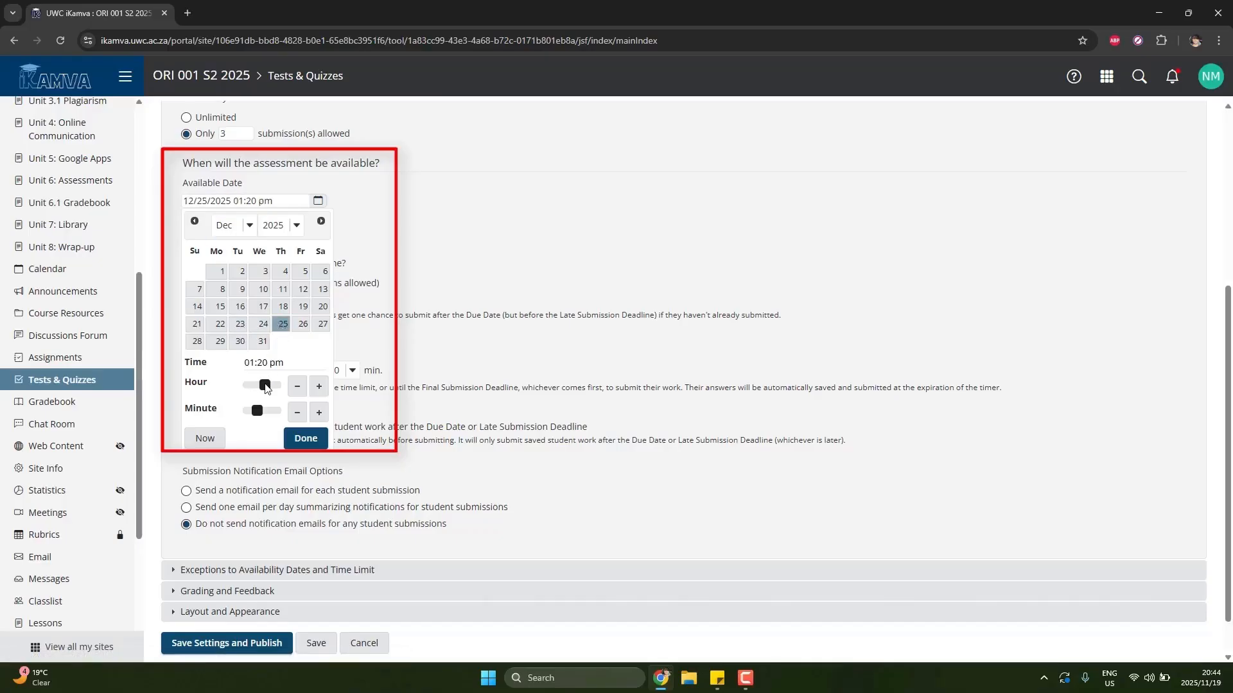
{"action": "left_click", "coordinate": [299, 439]}
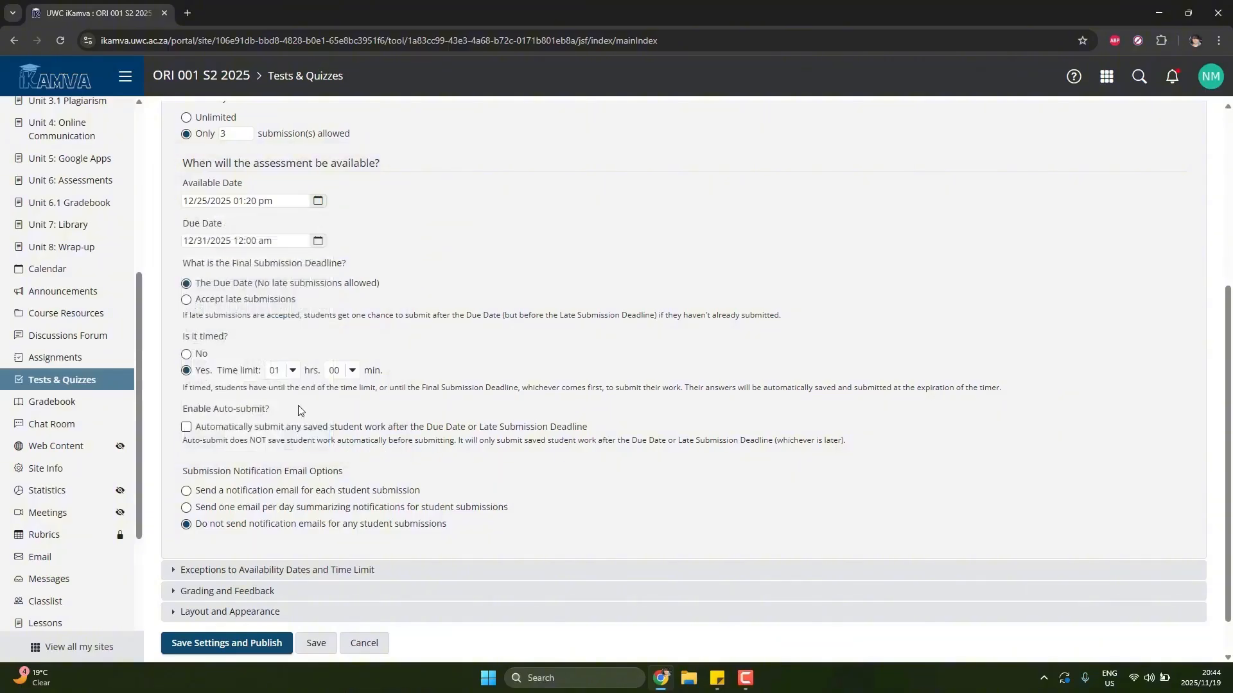
Step: Set the time of the assessment's due date on 12/31/2025 to 12:00 pm
{"action": "left_click", "coordinate": [319, 242]}
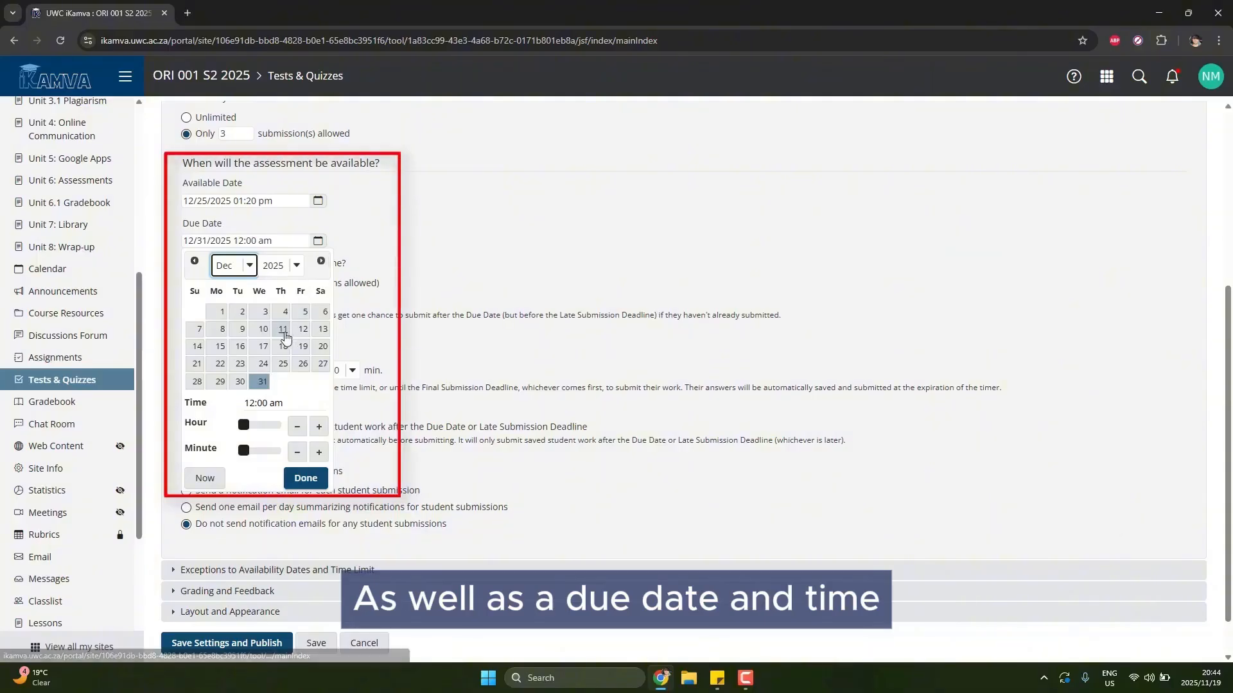
{"action": "left_click", "coordinate": [247, 426]}
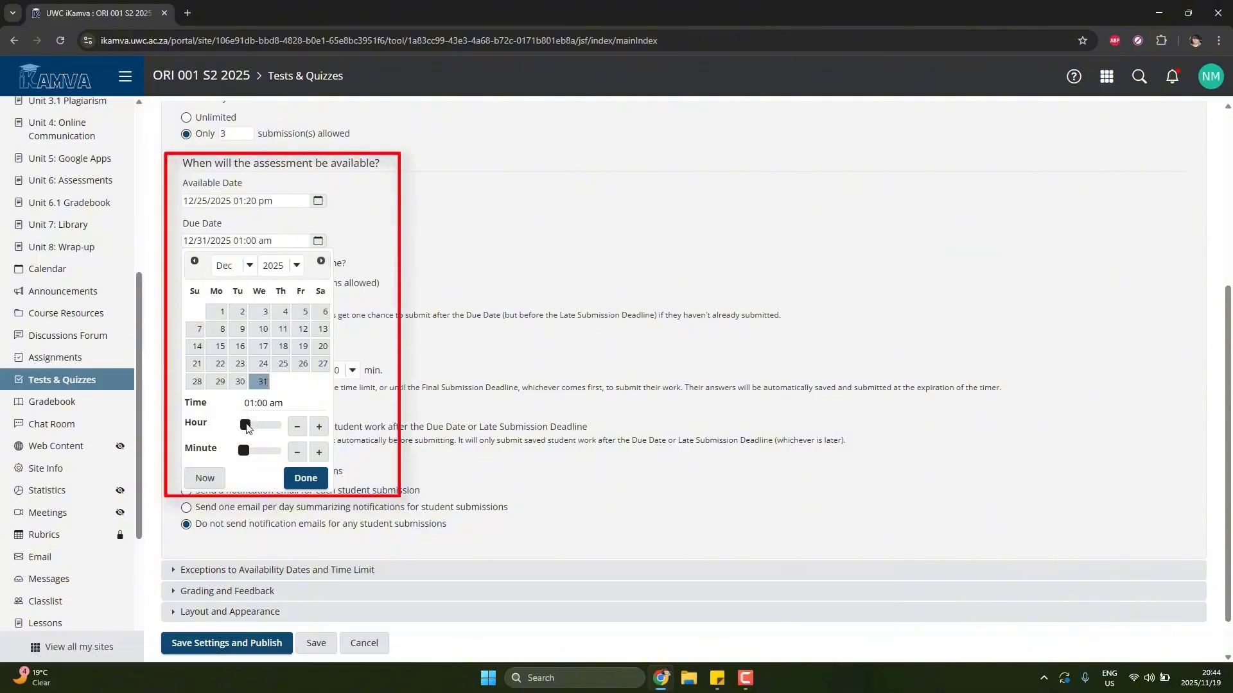
{"action": "left_click_drag", "start_coordinate": [247, 427], "coordinate": [267, 432]}
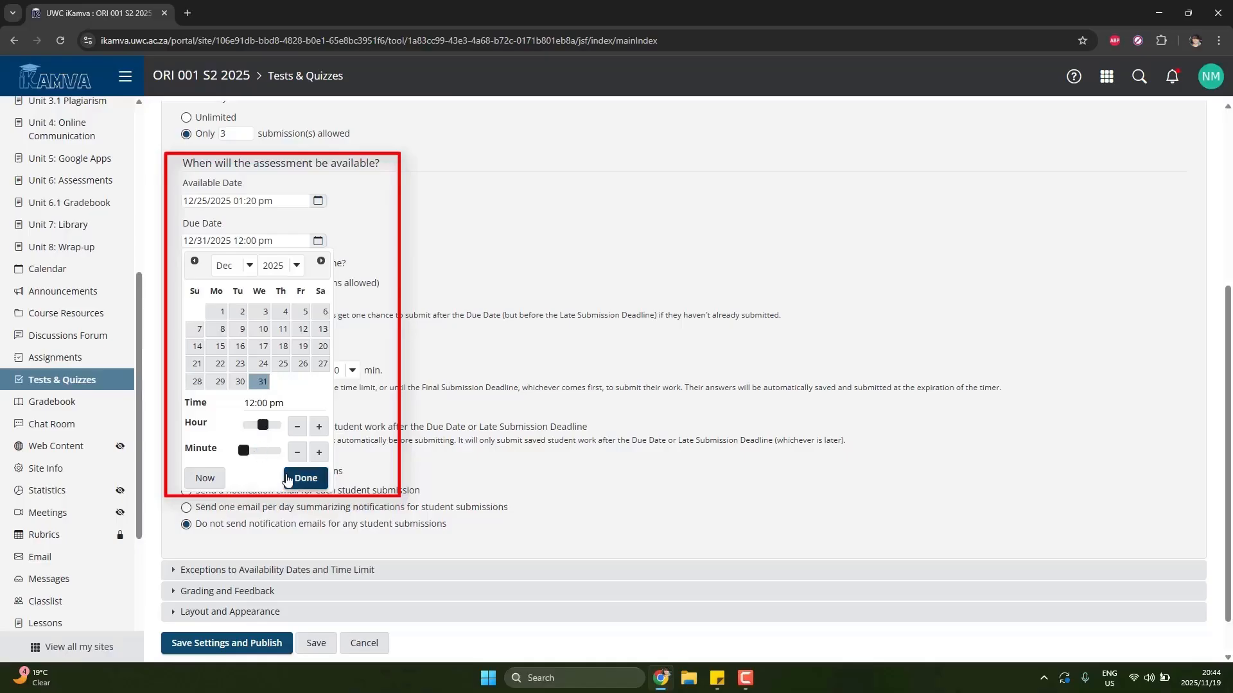
{"action": "left_click", "coordinate": [302, 479]}
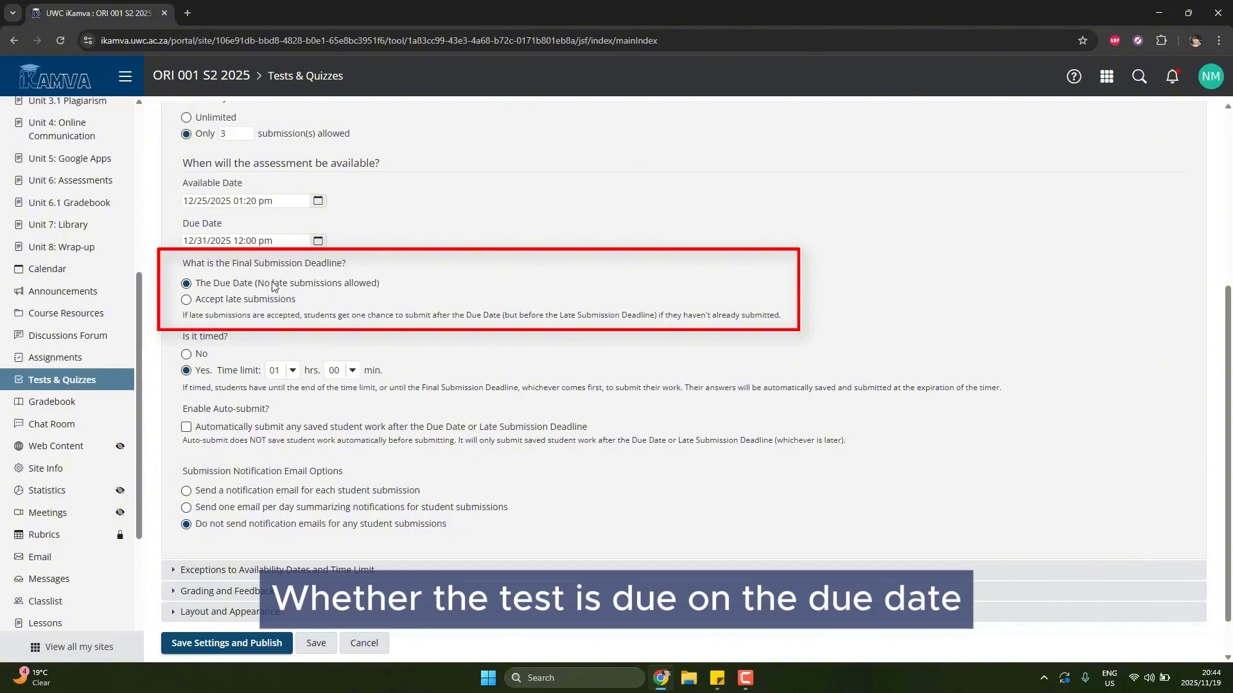
Step: Accept late submissions and set the late submission deadline to 12/30/2025 12:00 am
{"action": "left_click", "coordinate": [187, 300]}
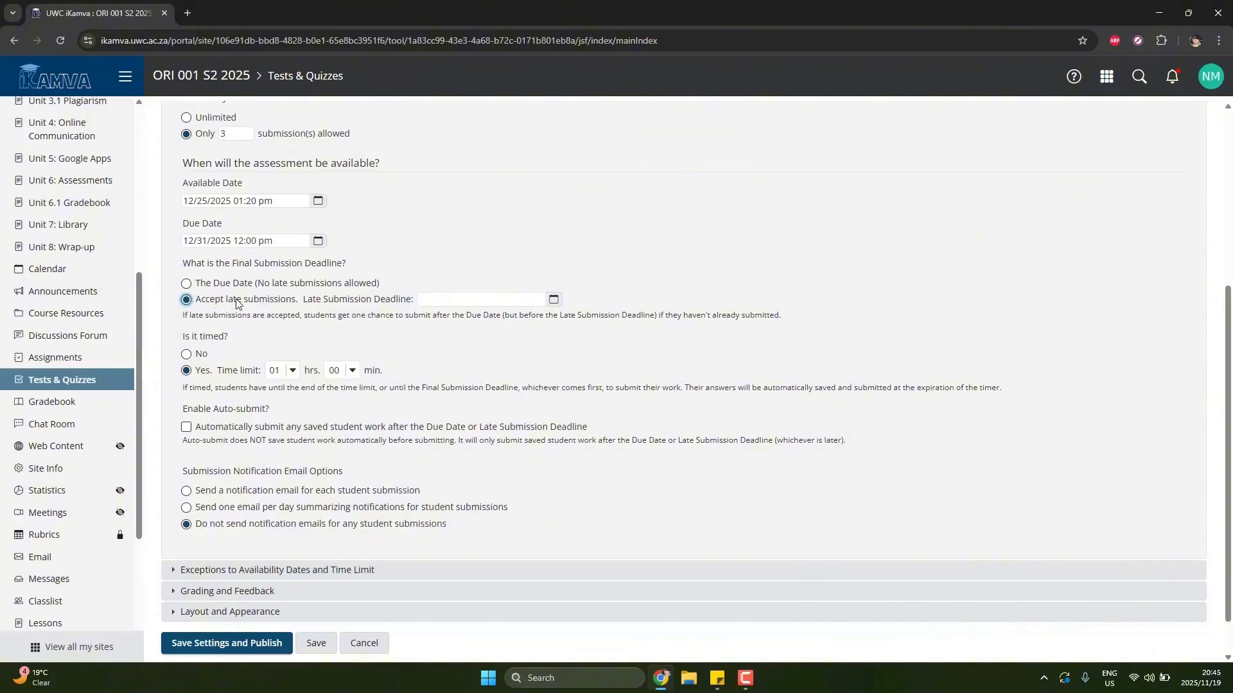
{"action": "left_click", "coordinate": [553, 300]}
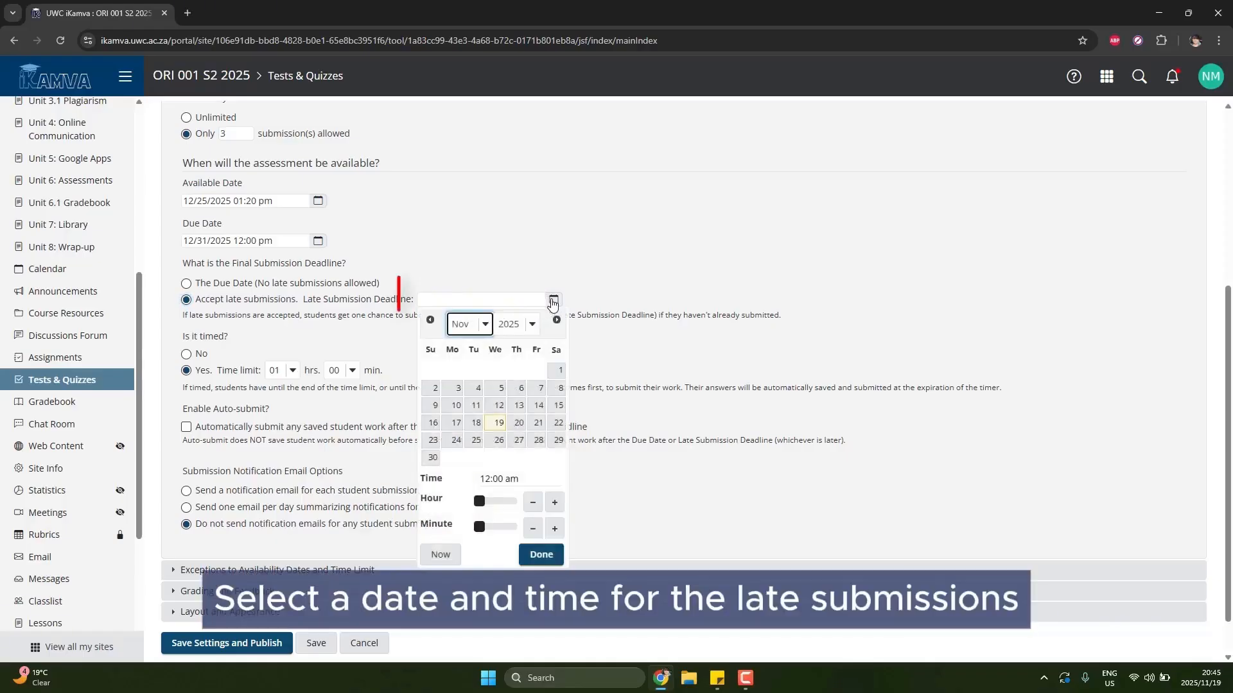
{"action": "left_click", "coordinate": [485, 326]}
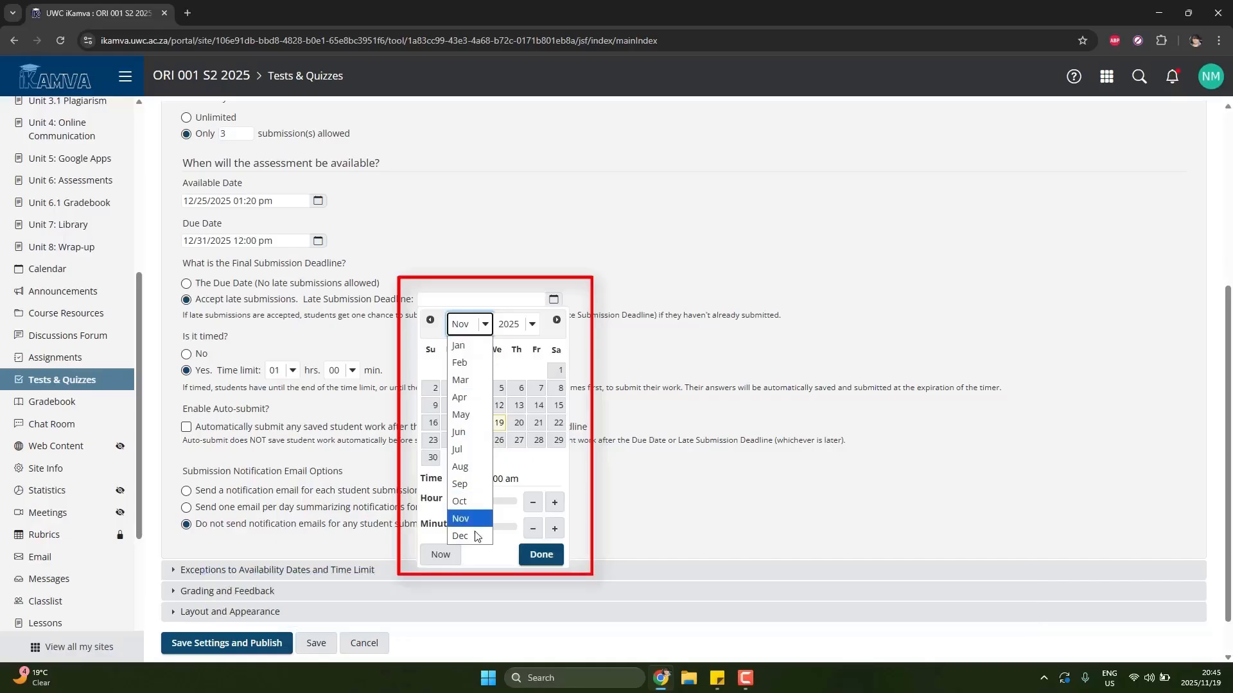
{"action": "left_click", "coordinate": [473, 586]}
{"action": "left_click", "coordinate": [476, 441]}
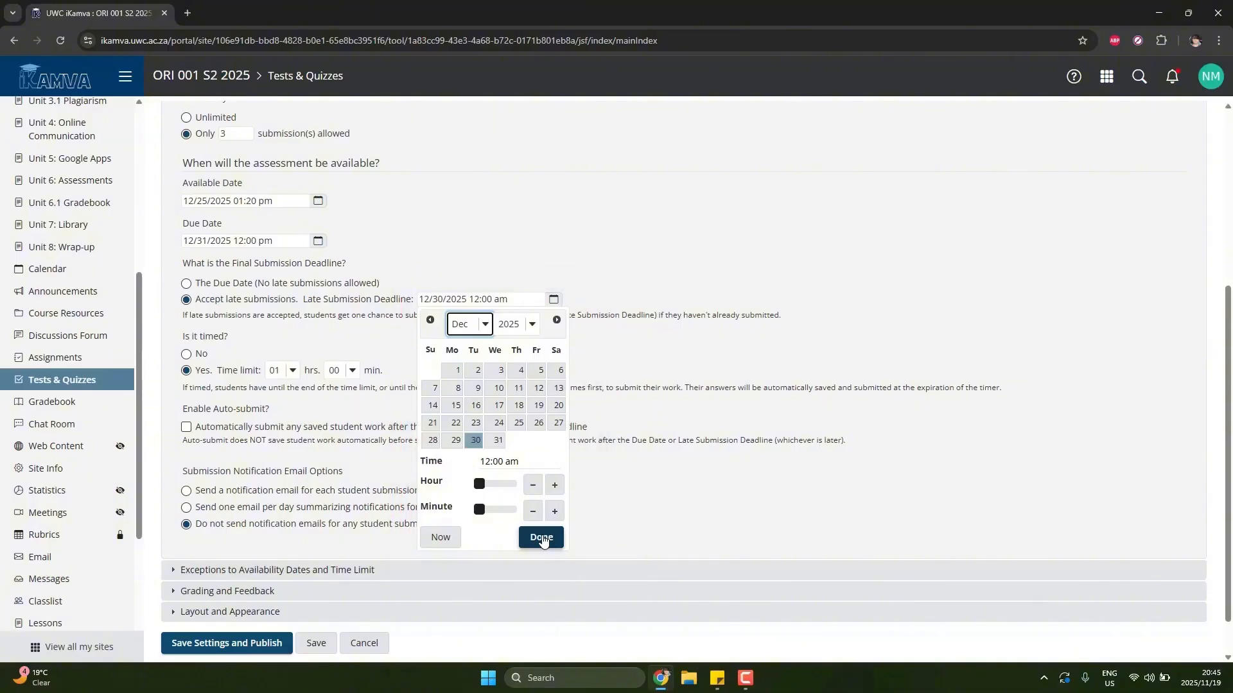
{"action": "left_click", "coordinate": [541, 538]}
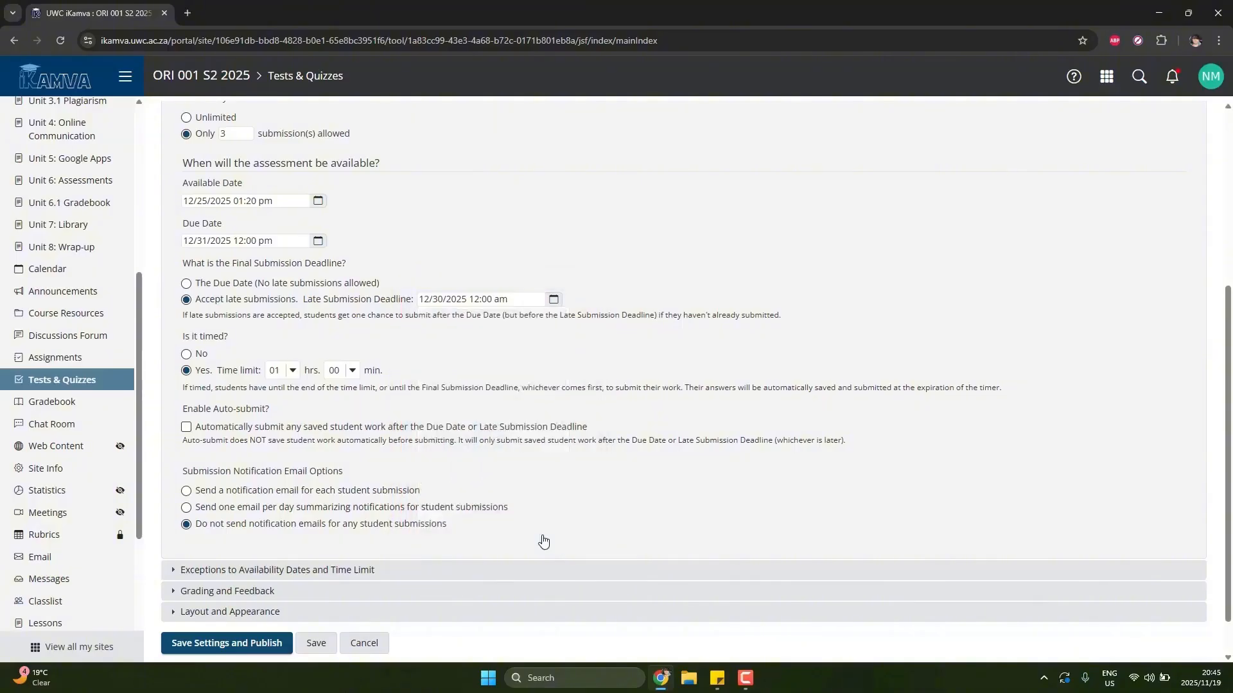
Step: Switch the timed option to No and back to Yes, and set the time limit to 02 hours
{"action": "left_click", "coordinate": [186, 355]}
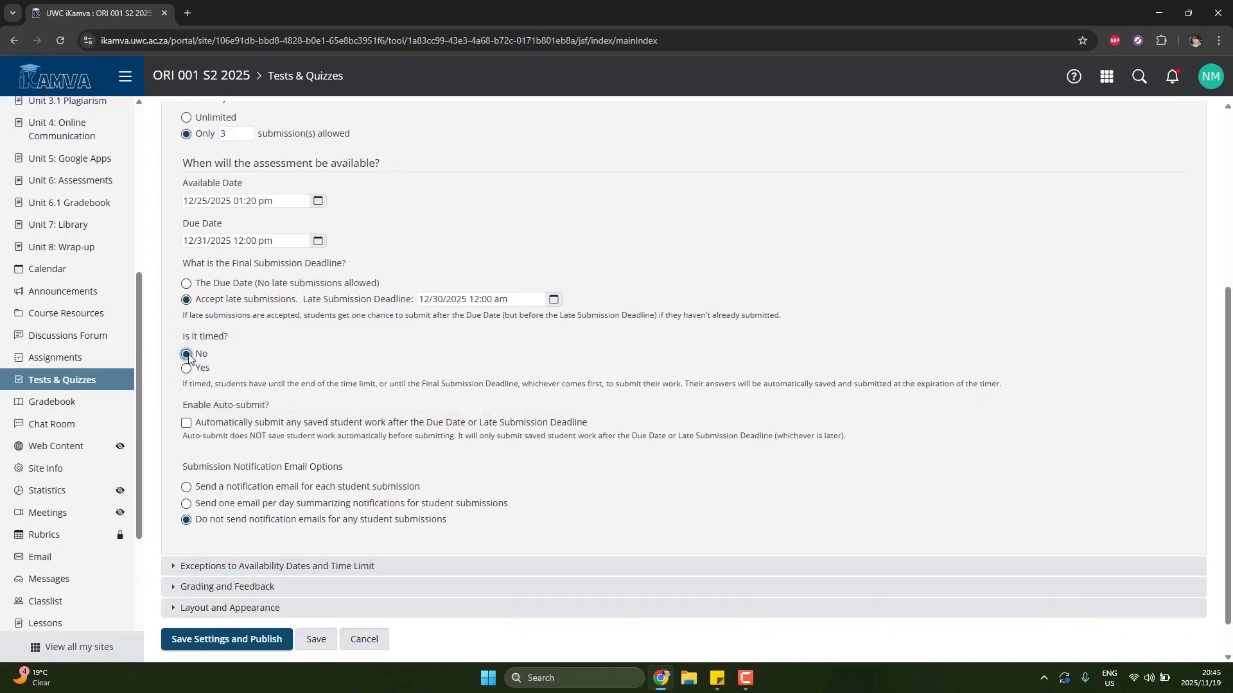
{"action": "left_click", "coordinate": [186, 369]}
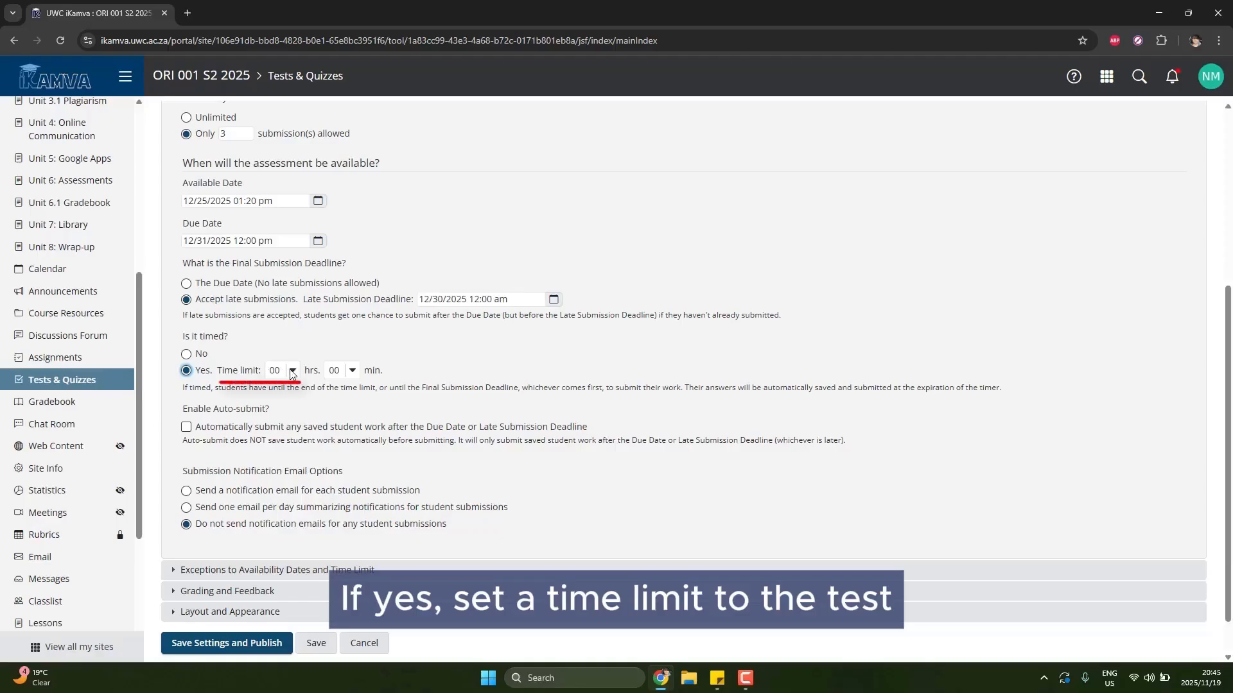
{"action": "left_click", "coordinate": [292, 372]}
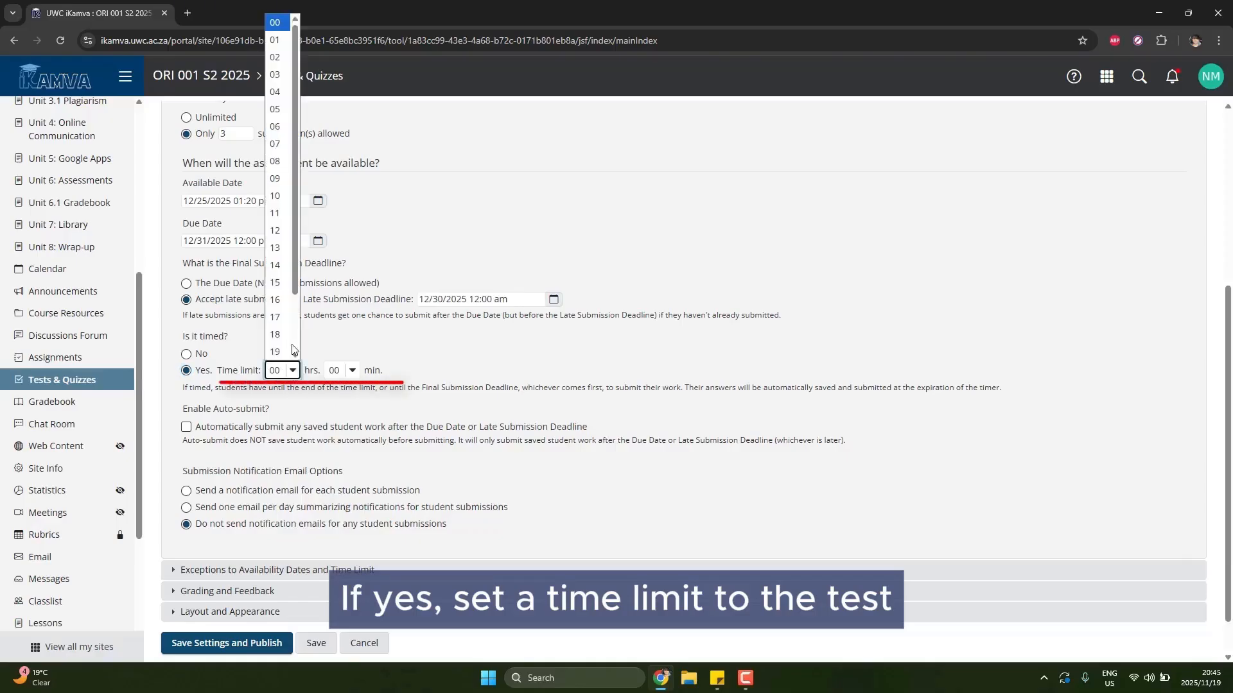
{"action": "left_click", "coordinate": [282, 59]}
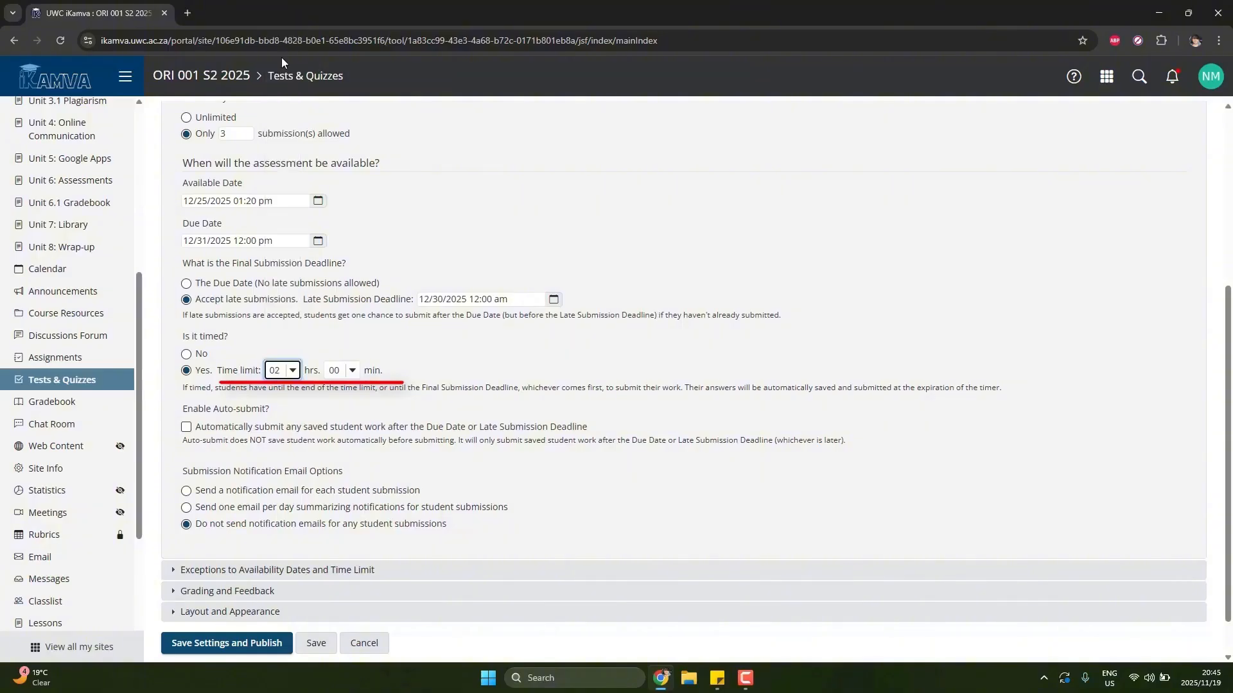
Step: Set the minutes of the assessment's time limit to 15
{"action": "left_click", "coordinate": [349, 372]}
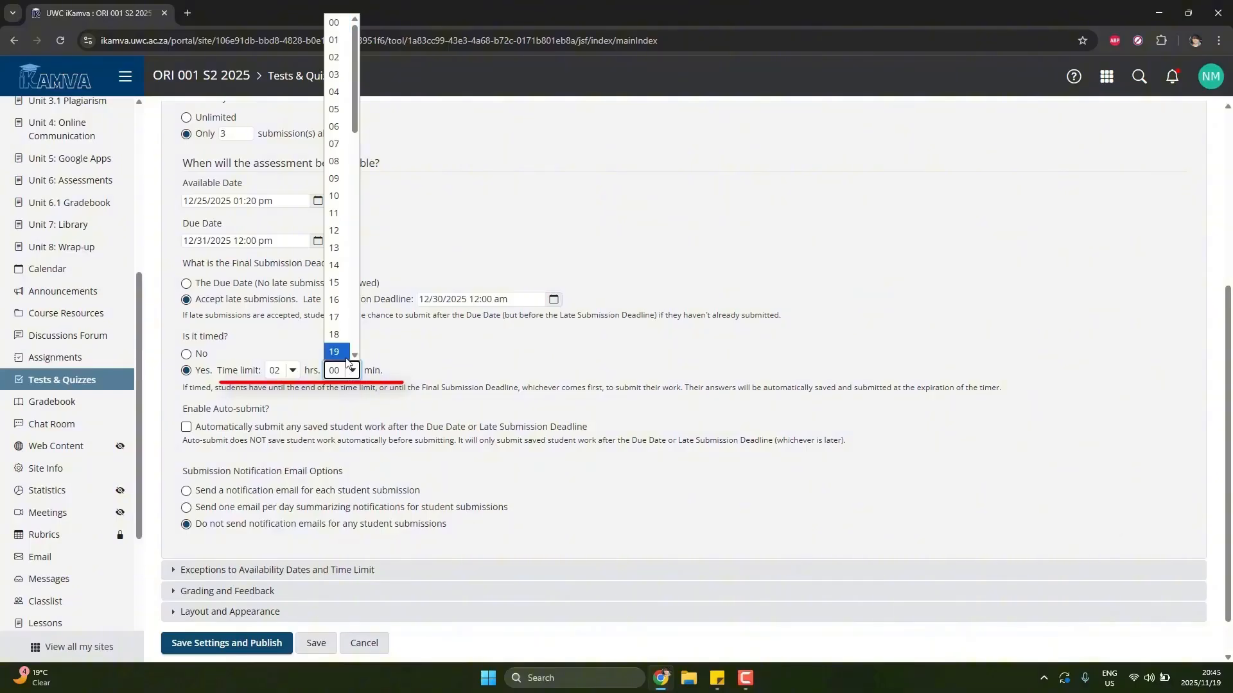
{"action": "left_click", "coordinate": [345, 282]}
{"action": "left_click", "coordinate": [377, 371]}
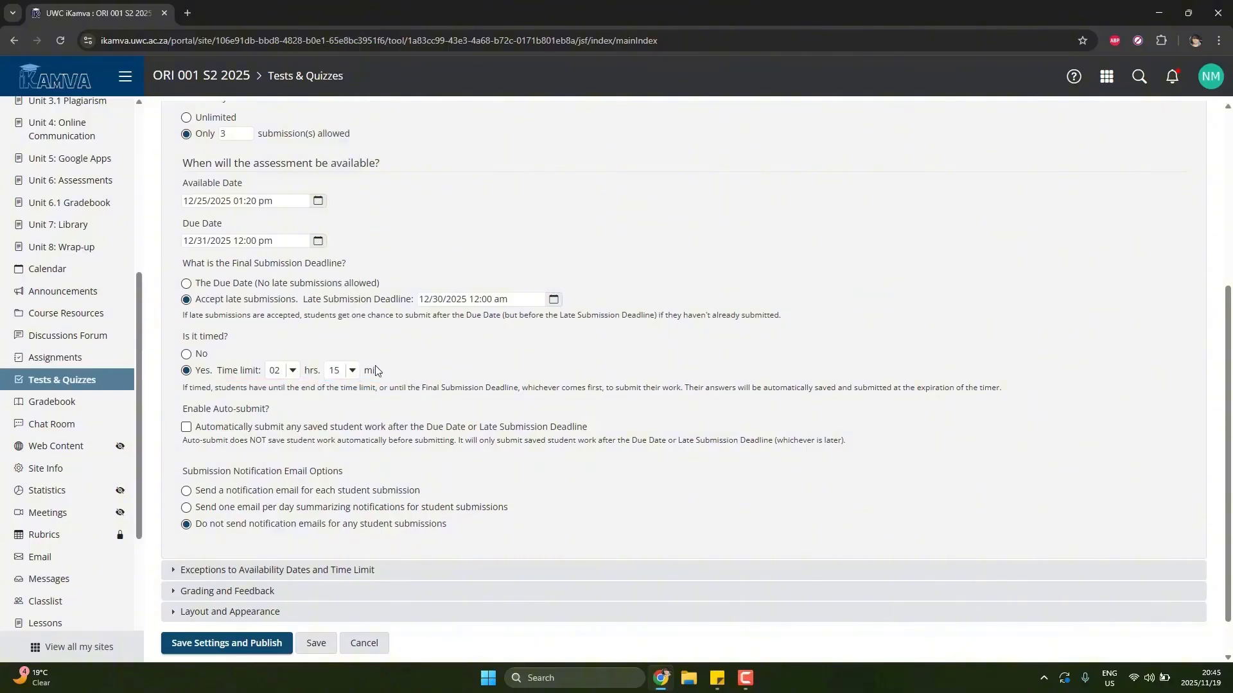
Step: Choose to send a notification email for each student submission, and collapse the Availability and Submissions section
{"action": "scroll", "coordinate": [378, 371], "scroll_direction": "down", "scroll_amount": 1}
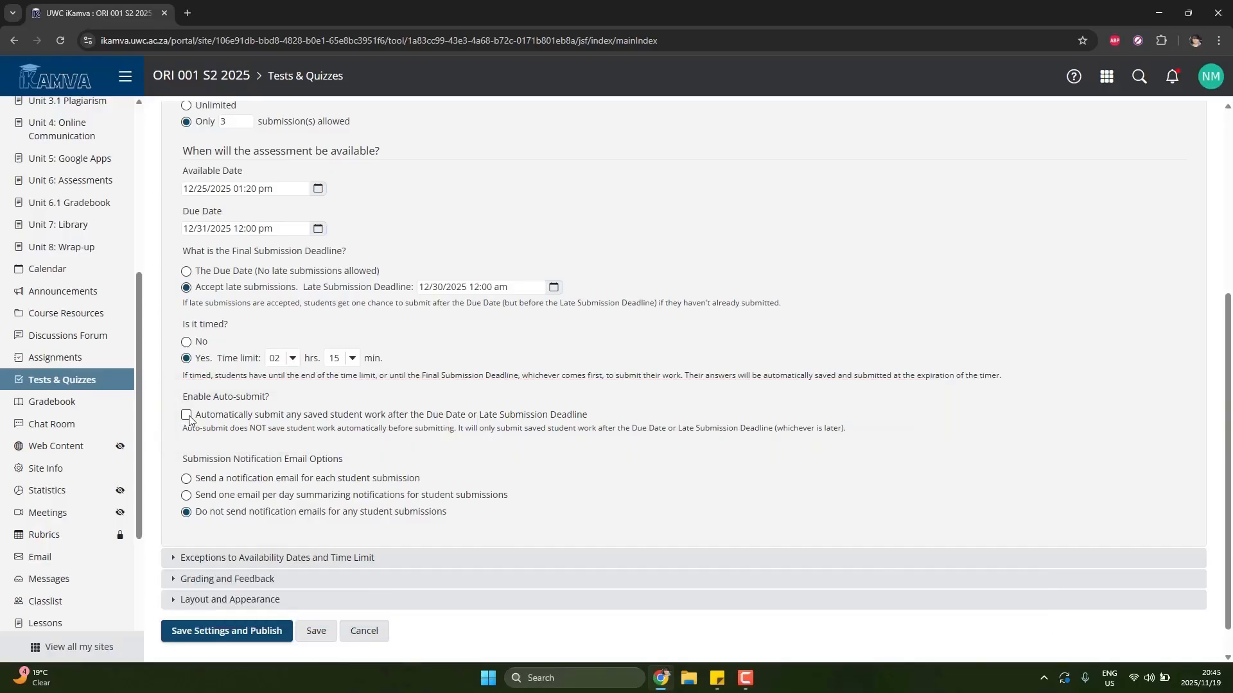
{"action": "left_click", "coordinate": [186, 479]}
{"action": "scroll", "coordinate": [186, 385], "scroll_direction": "up", "scroll_amount": 4}
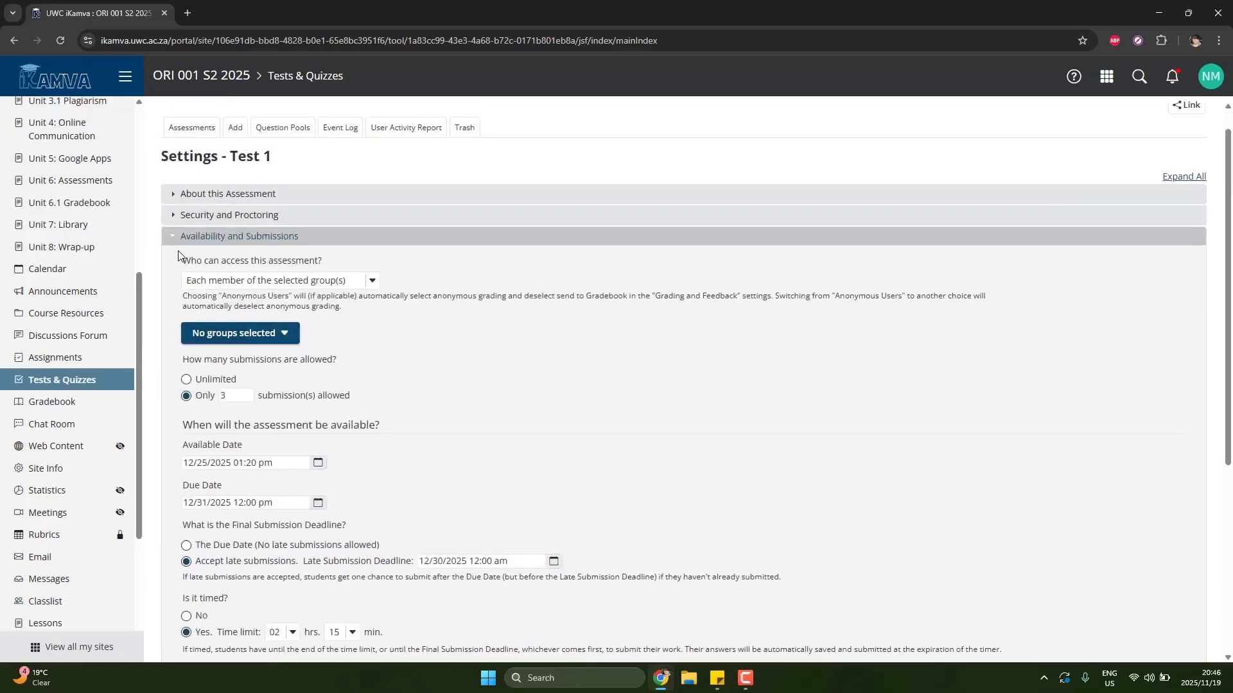
{"action": "left_click", "coordinate": [177, 238]}
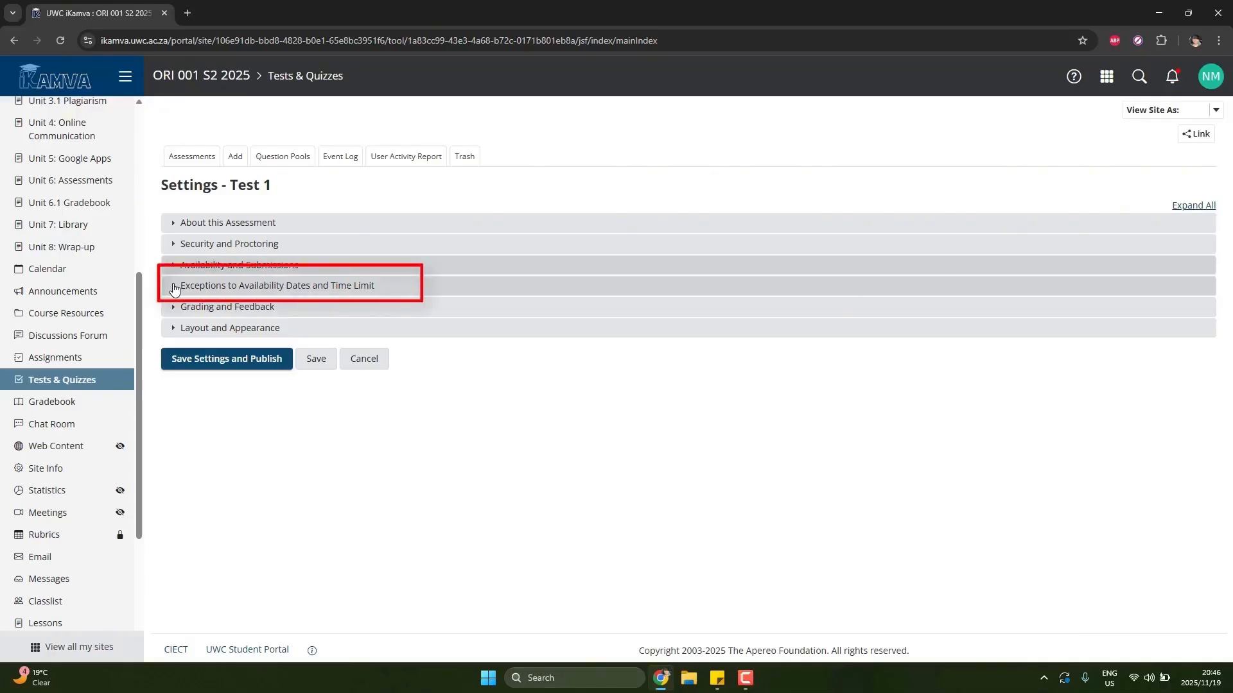
Step: In Exceptions to Availability Dates and Time Limit, choose an exception for a group and set its available date to 12/25/2025 11:00 am
{"action": "left_click", "coordinate": [174, 287]}
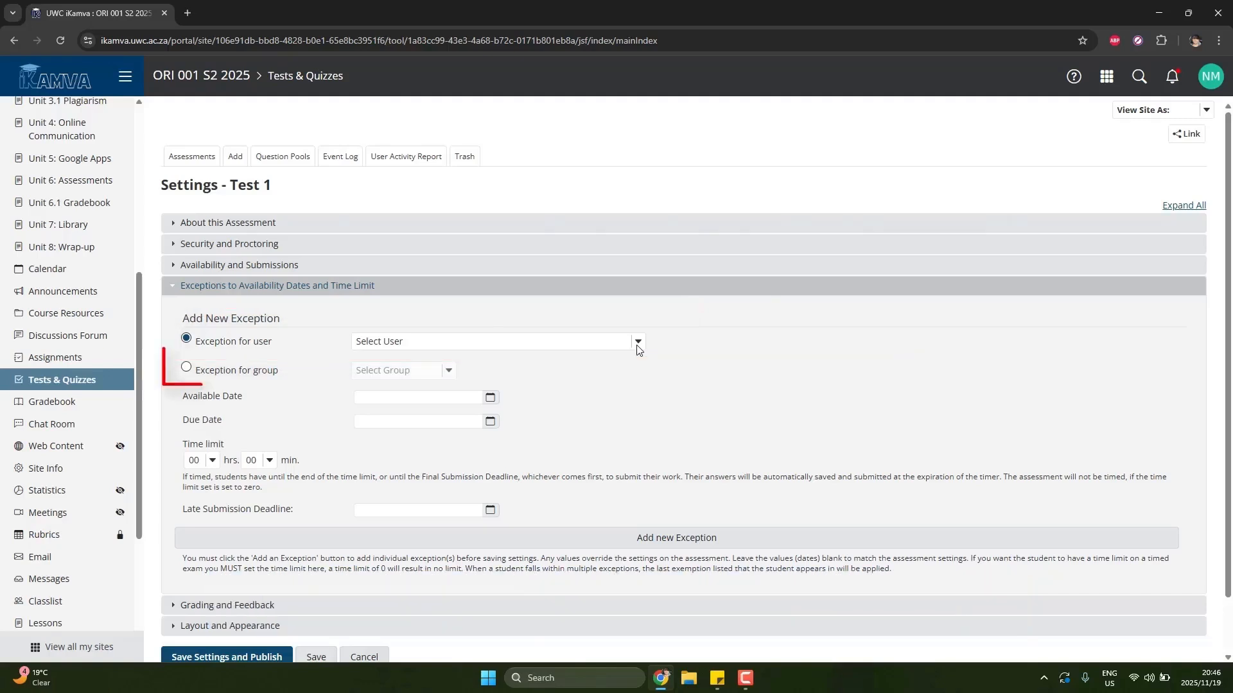
{"action": "left_click", "coordinate": [187, 369]}
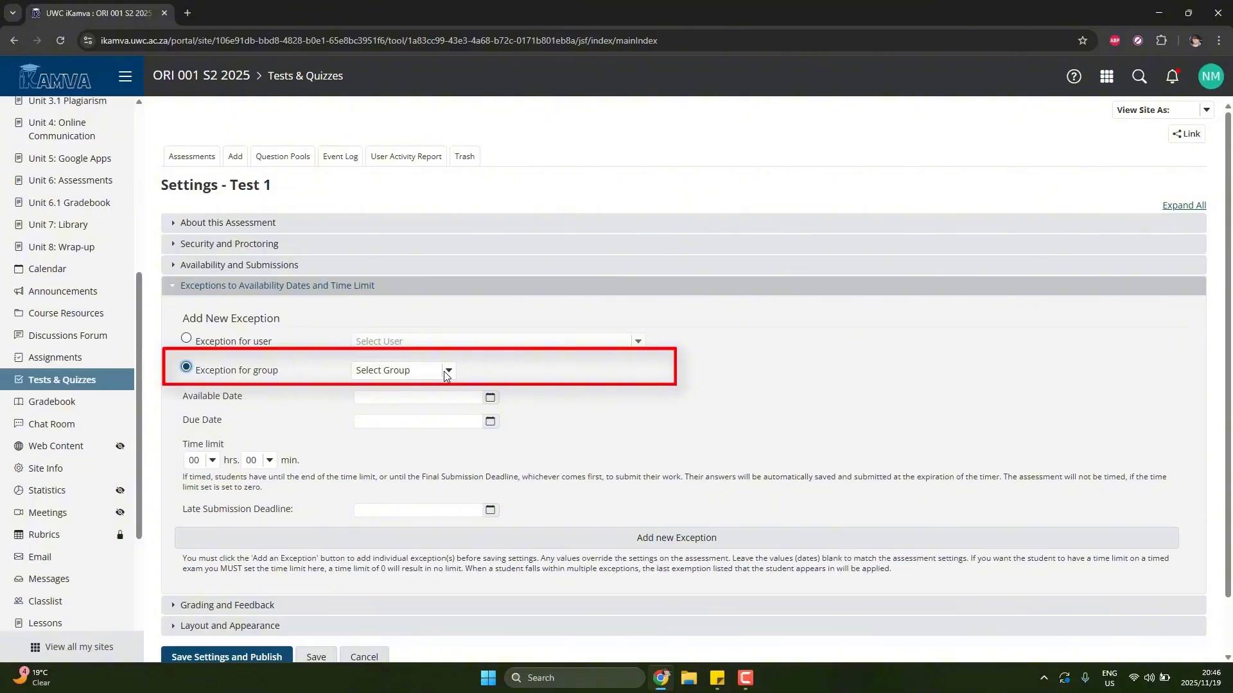
{"action": "left_click", "coordinate": [491, 399]}
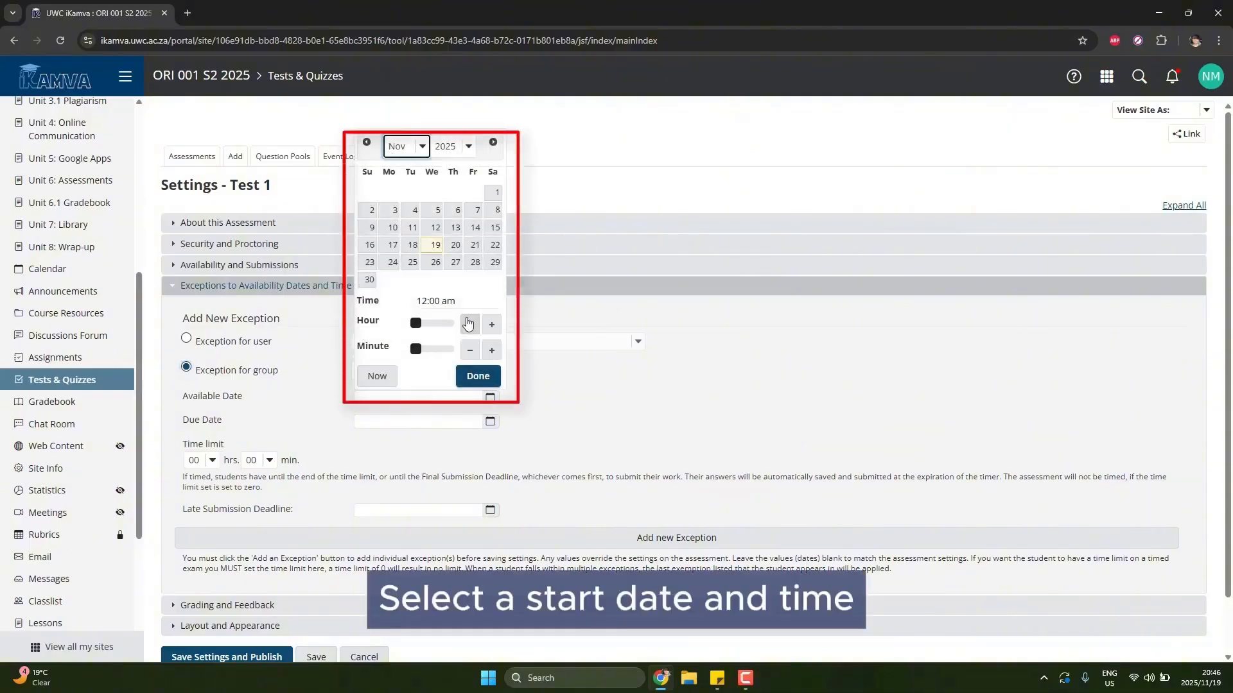
{"action": "left_click", "coordinate": [420, 146]}
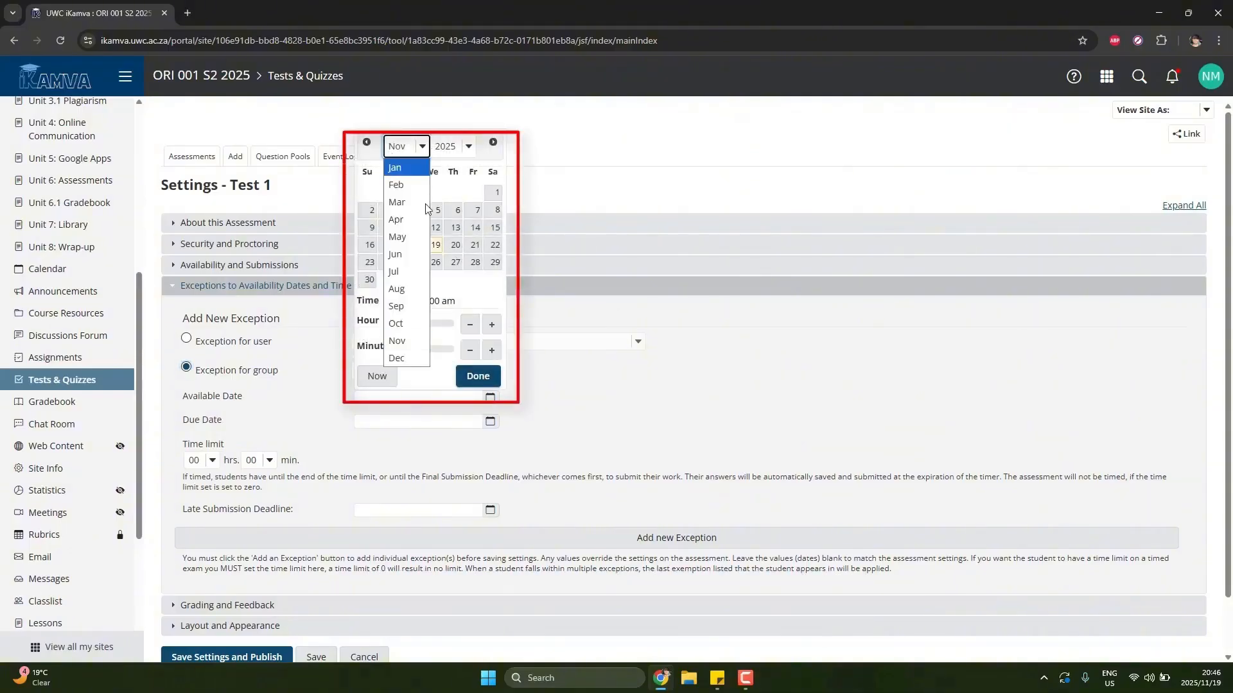
{"action": "left_click", "coordinate": [414, 359]}
{"action": "left_click", "coordinate": [454, 245]}
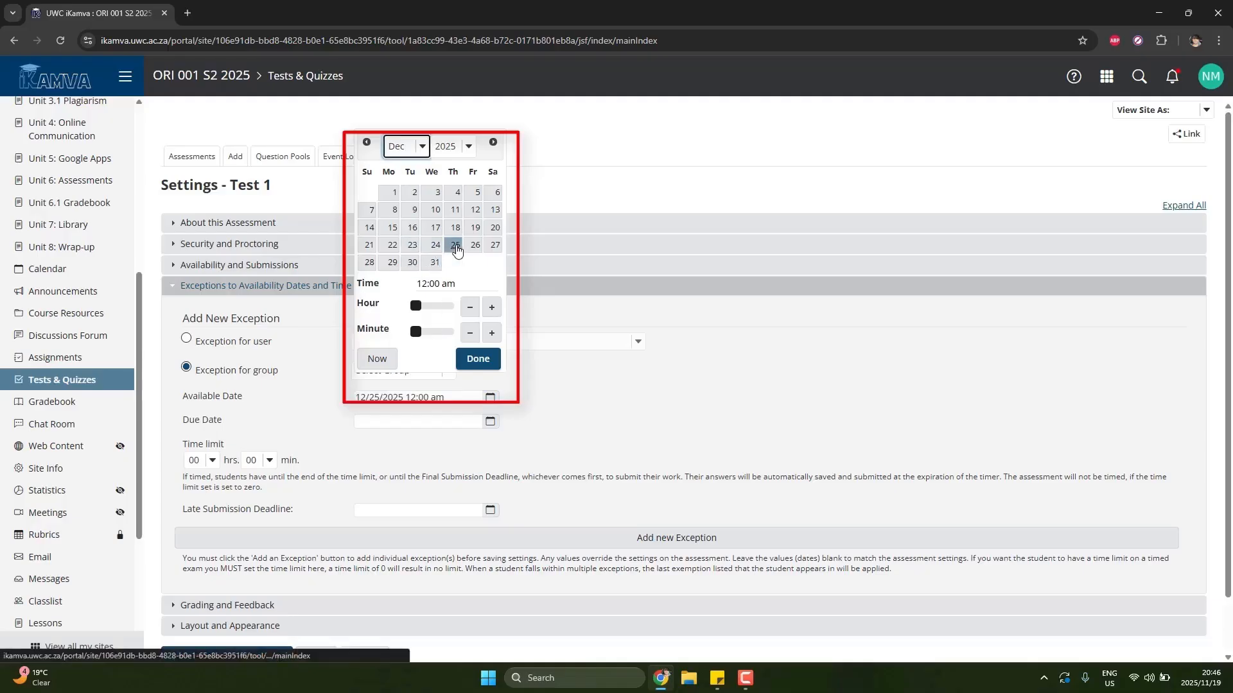
{"action": "left_click_drag", "start_coordinate": [417, 311], "coordinate": [434, 310]}
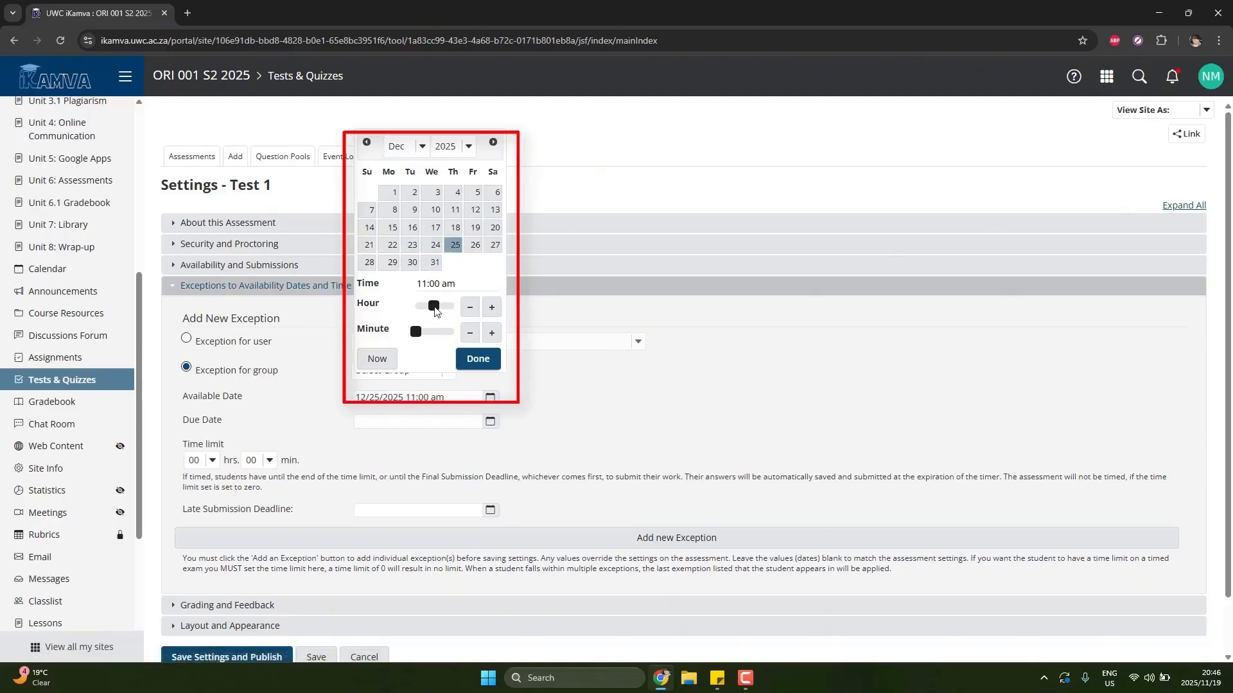
{"action": "left_click", "coordinate": [472, 359]}
Step: Set the group exception's due date to 12/25/2025 07:00 pm
{"action": "left_click", "coordinate": [491, 423]}
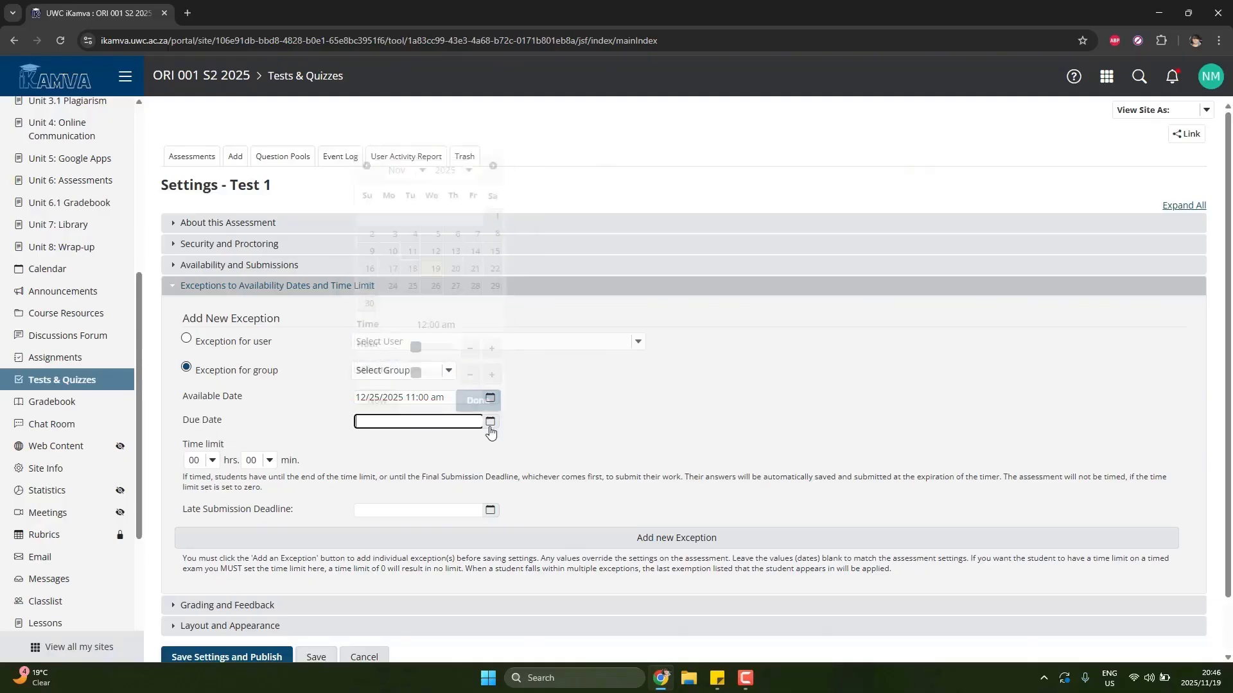
{"action": "left_click", "coordinate": [422, 171]}
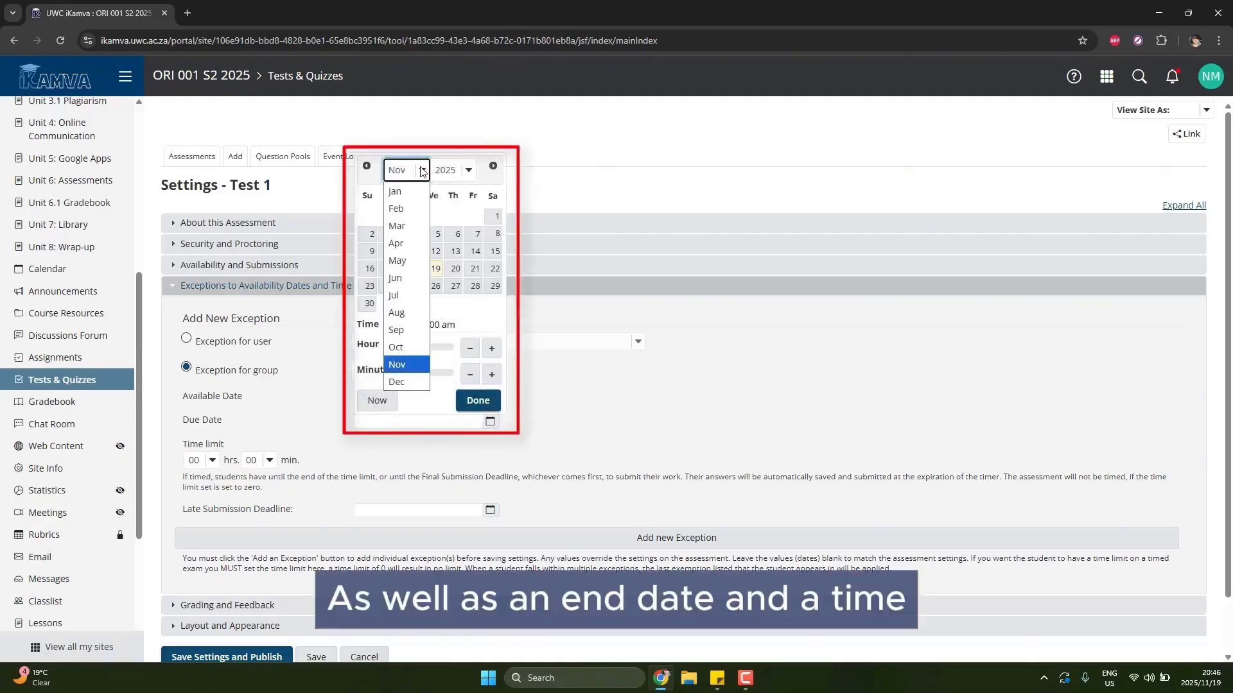
{"action": "left_click", "coordinate": [404, 382]}
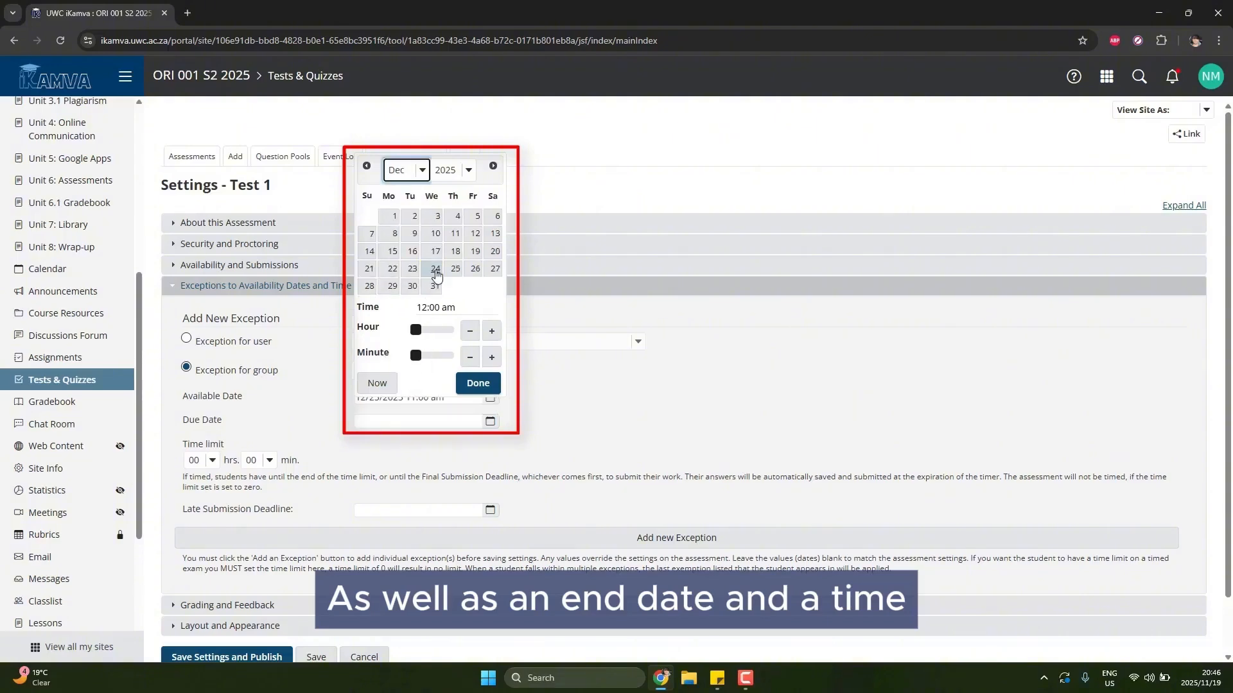
{"action": "left_click", "coordinate": [455, 268]}
{"action": "left_click_drag", "start_coordinate": [419, 334], "coordinate": [450, 341]}
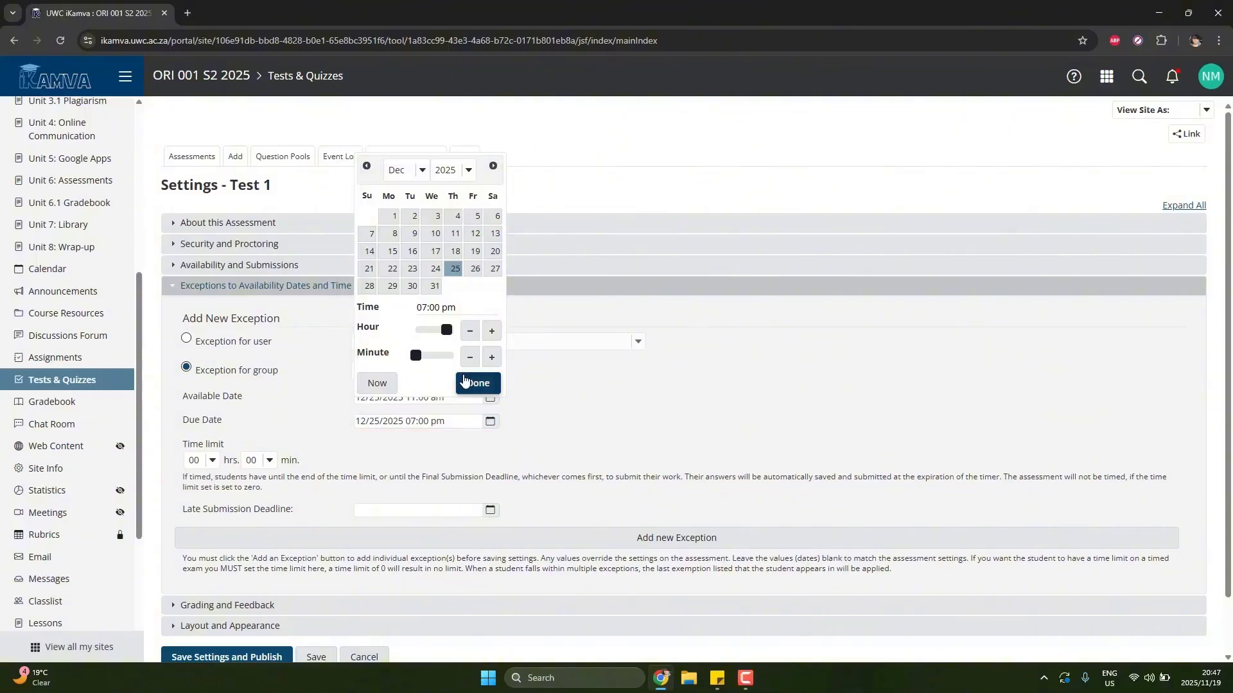
{"action": "left_click", "coordinate": [465, 381]}
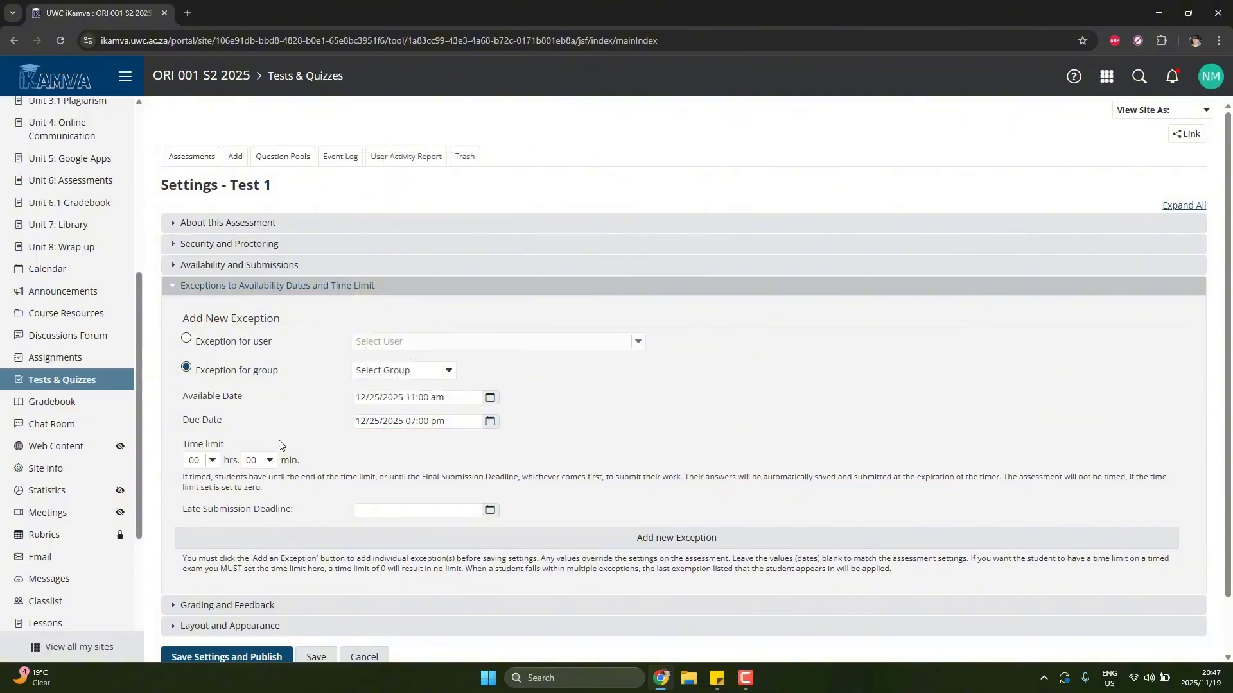
Step: Set the group exception's time limit to 02 hours and 45 minutes
{"action": "left_click", "coordinate": [207, 461]}
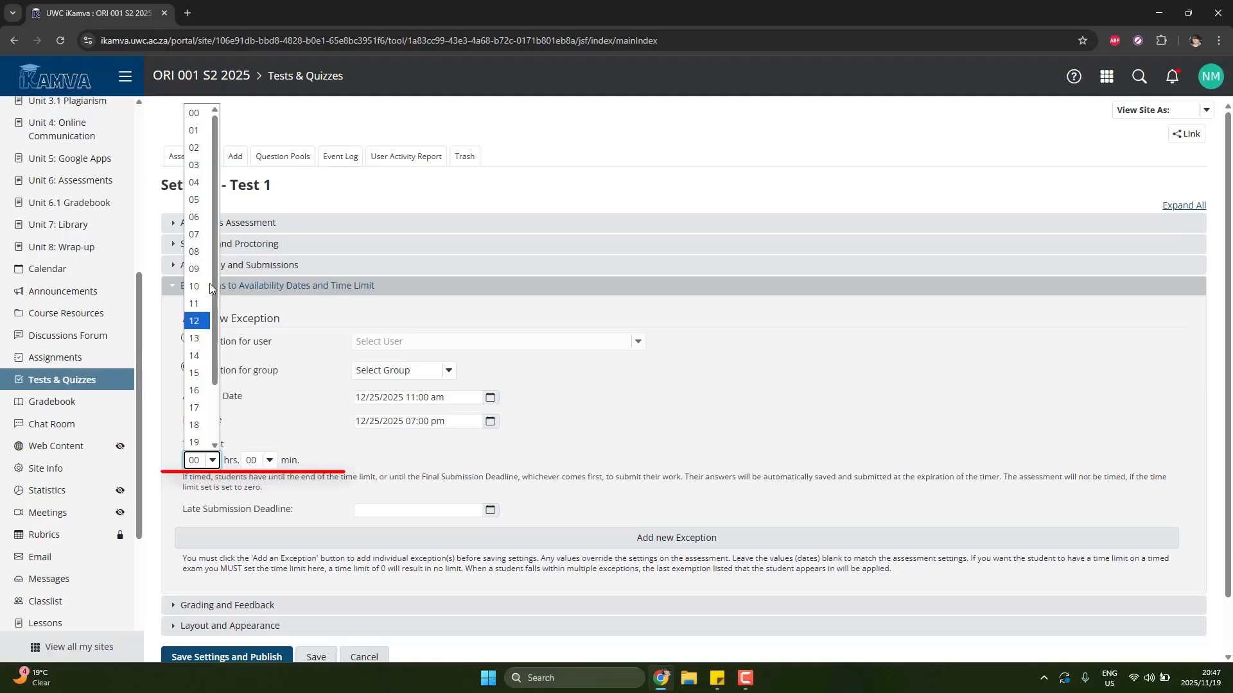
{"action": "left_click", "coordinate": [206, 149]}
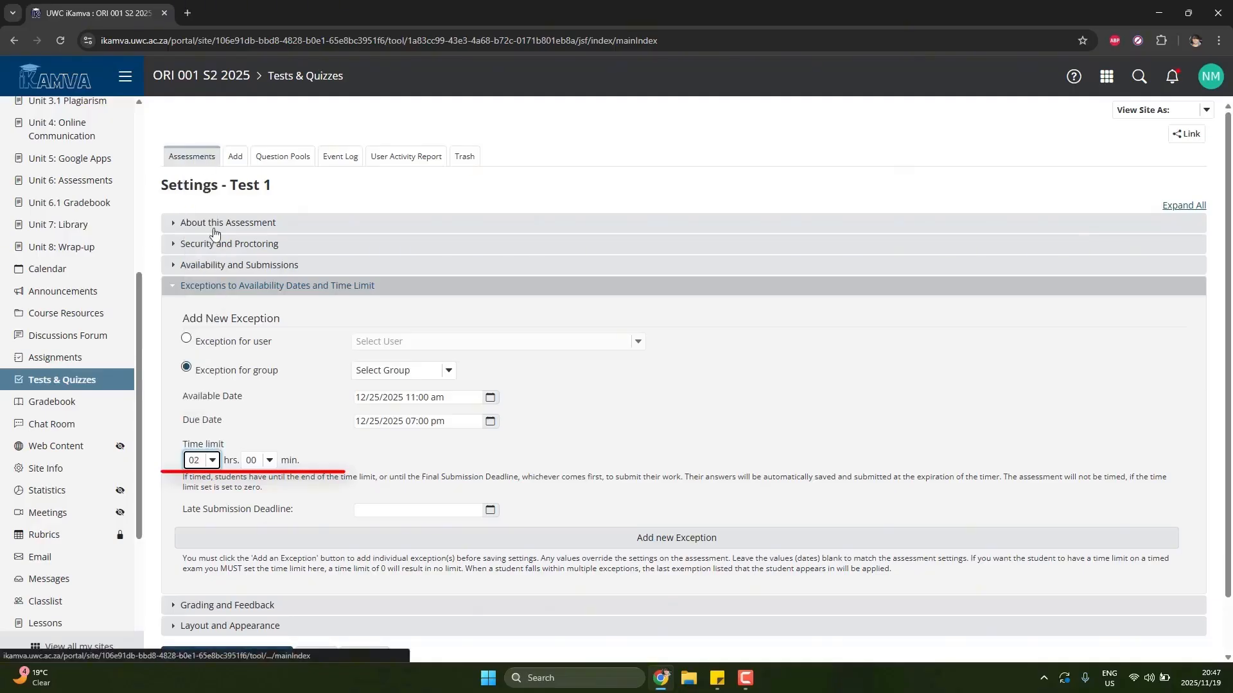
{"action": "left_click", "coordinate": [260, 461]}
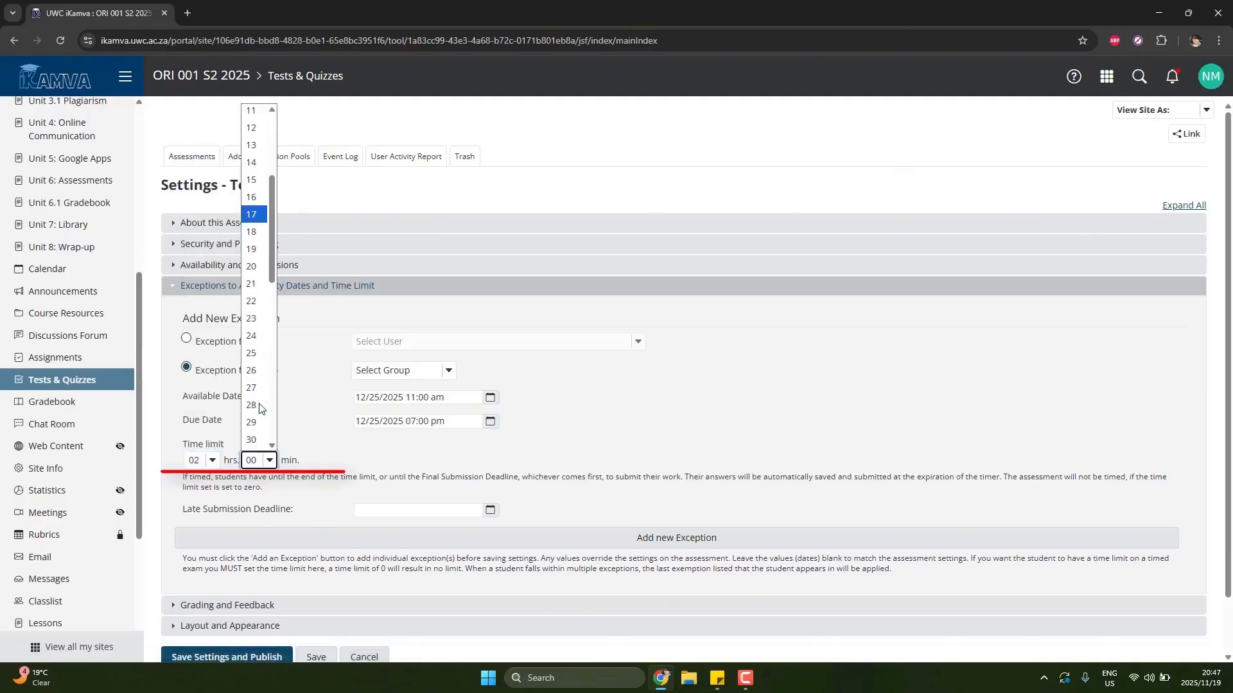
{"action": "scroll", "coordinate": [260, 409], "scroll_direction": "down", "scroll_amount": 5}
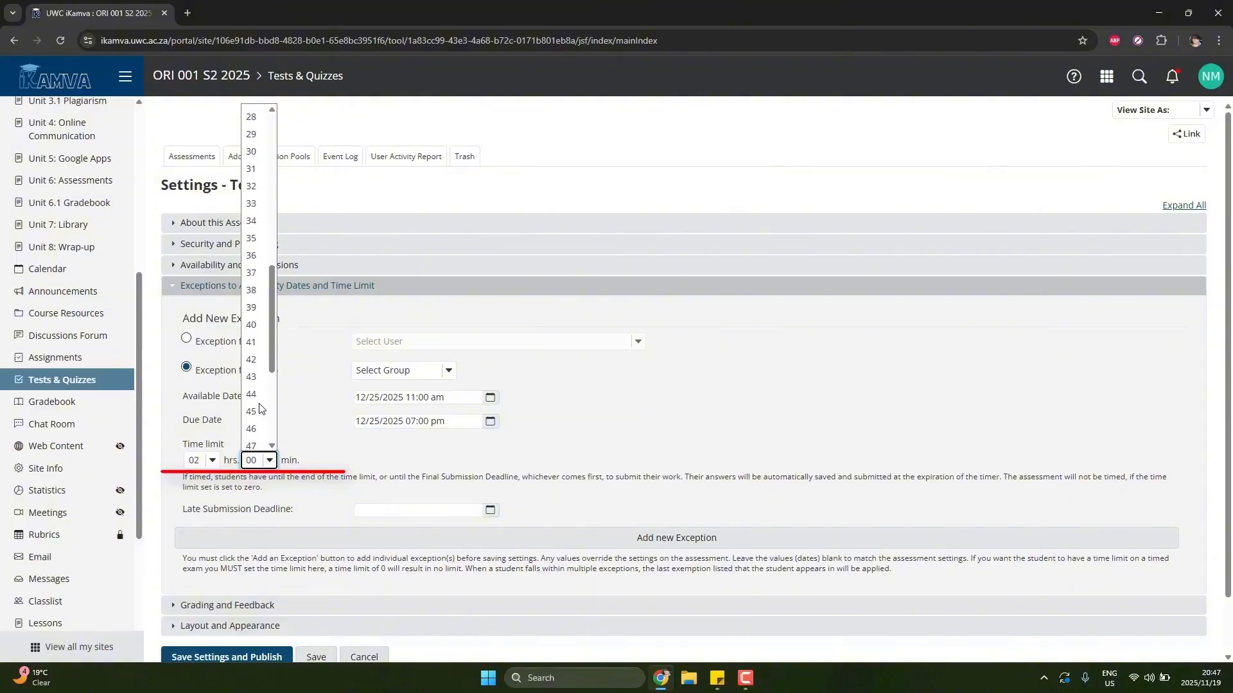
{"action": "left_click", "coordinate": [253, 404]}
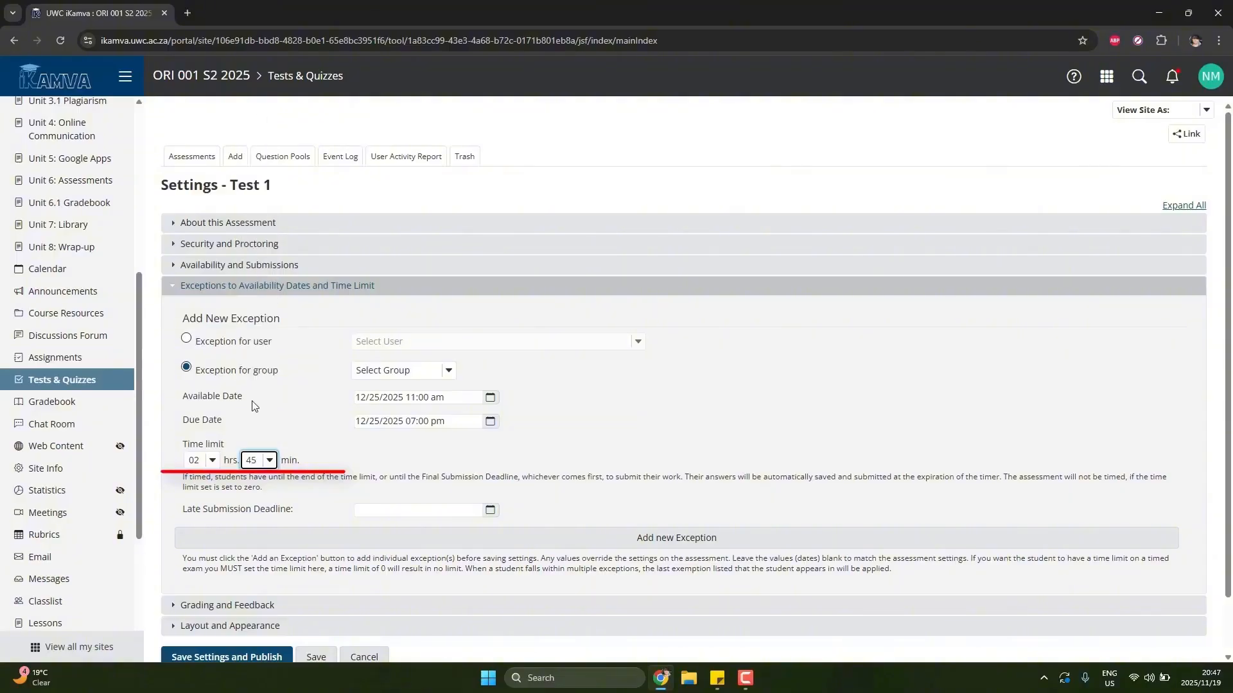
{"action": "left_click", "coordinate": [319, 497]}
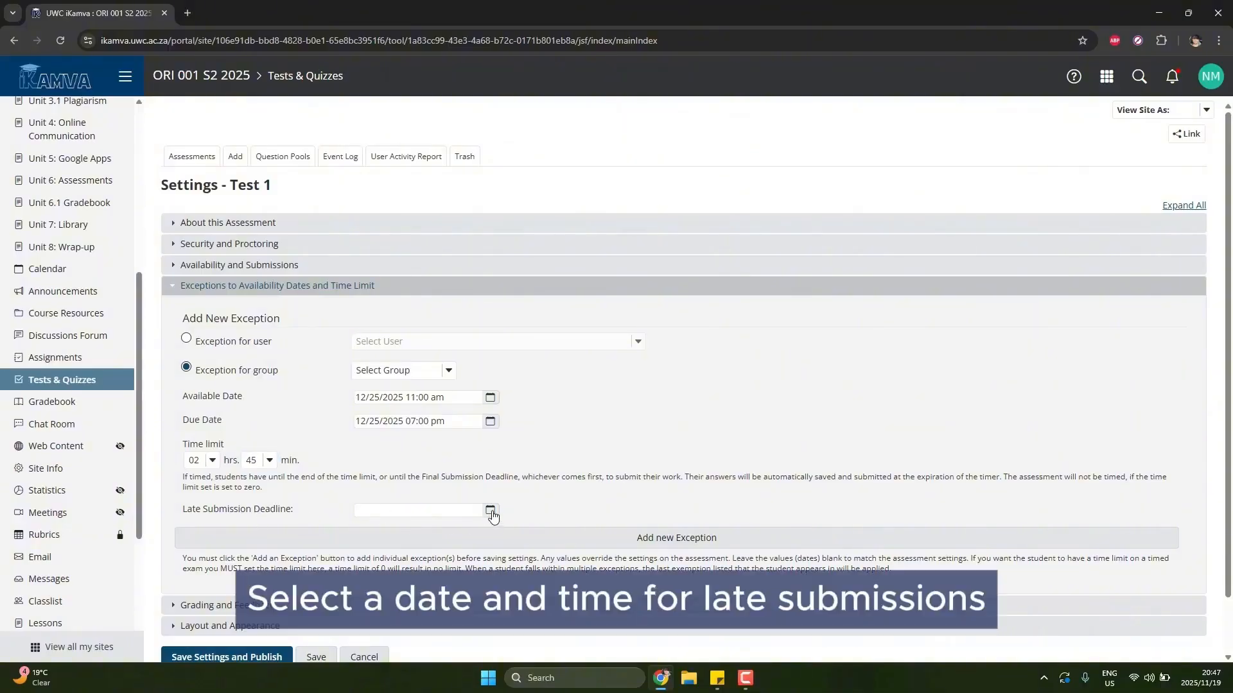
Step: Set the group exception's late submission deadline to 12/31/2025 12:00 pm and collapse the exceptions section
{"action": "left_click", "coordinate": [490, 511]}
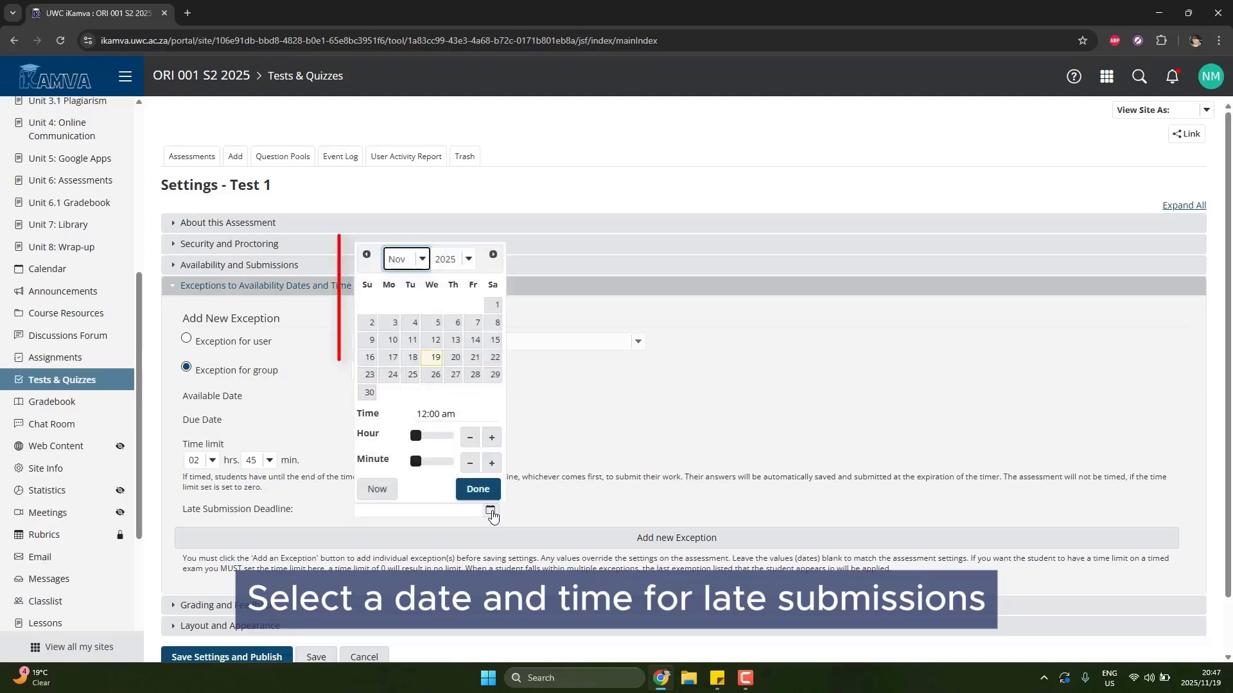
{"action": "left_click", "coordinate": [422, 260]}
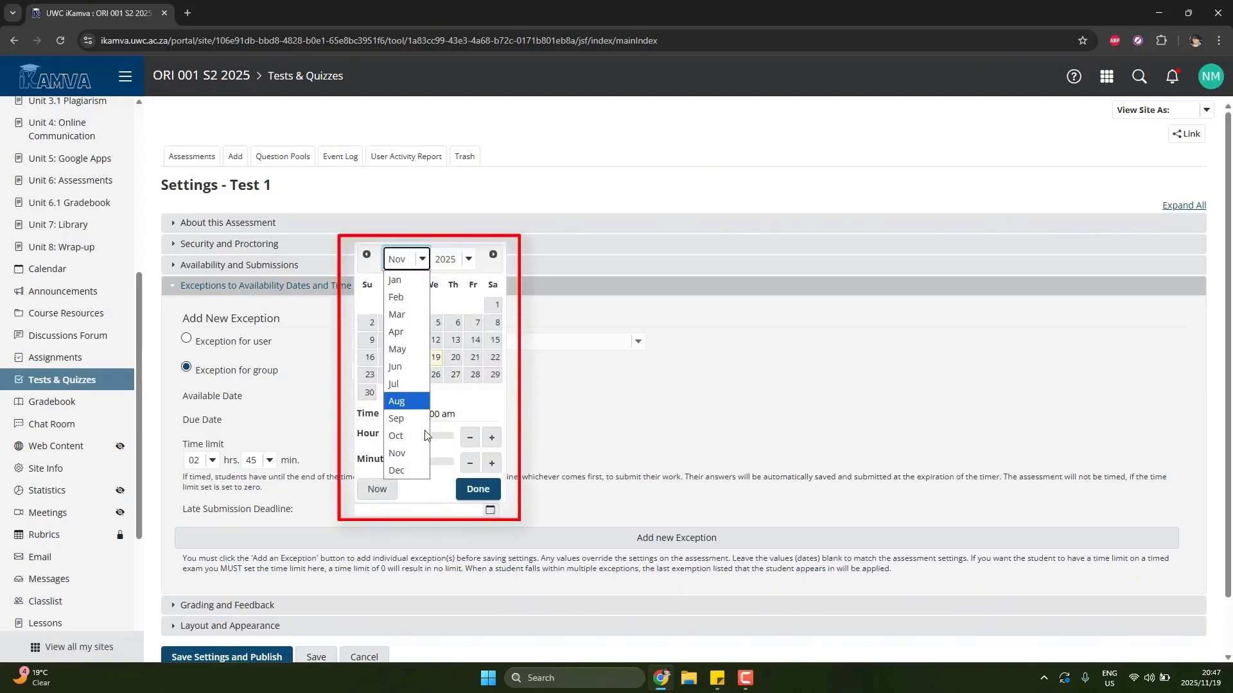
{"action": "left_click", "coordinate": [421, 471]}
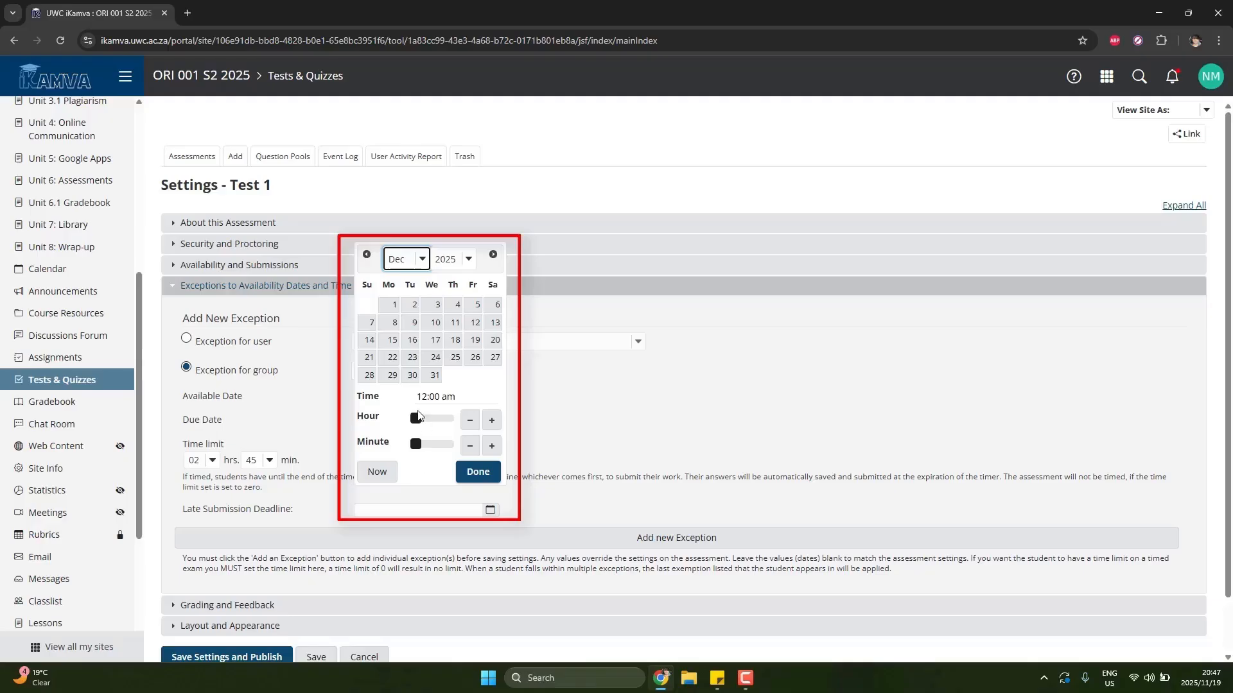
{"action": "left_click", "coordinate": [435, 375]}
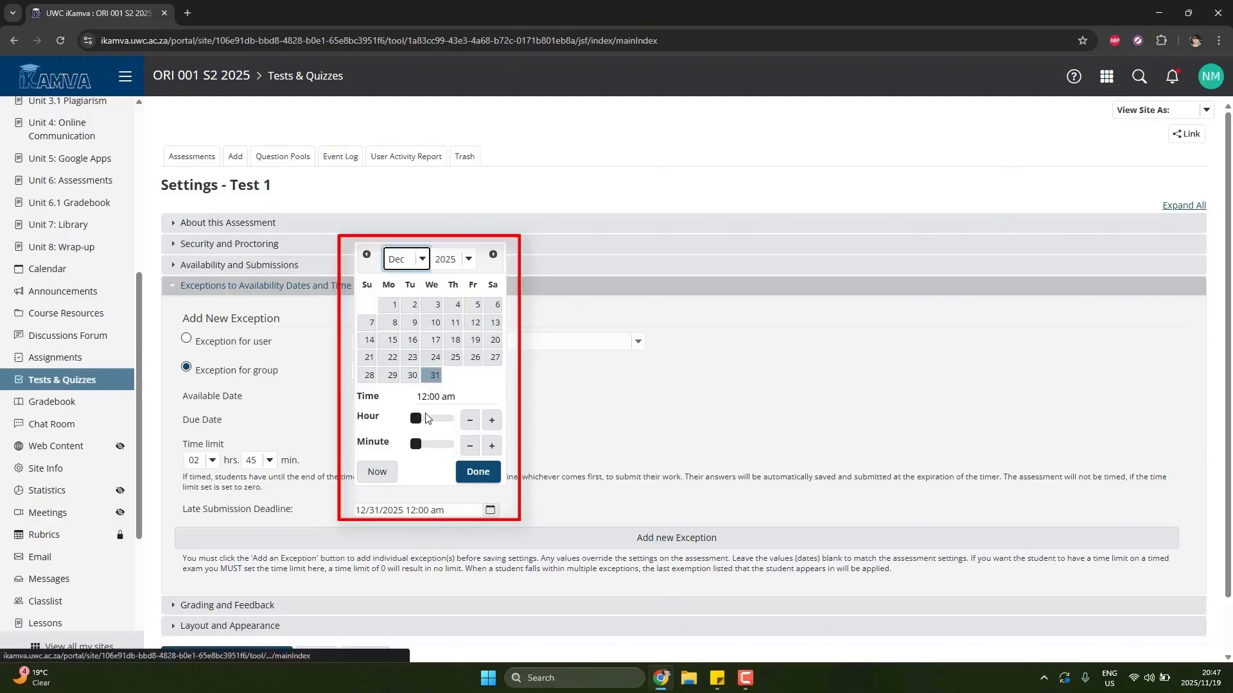
{"action": "left_click_drag", "start_coordinate": [417, 419], "coordinate": [443, 428]}
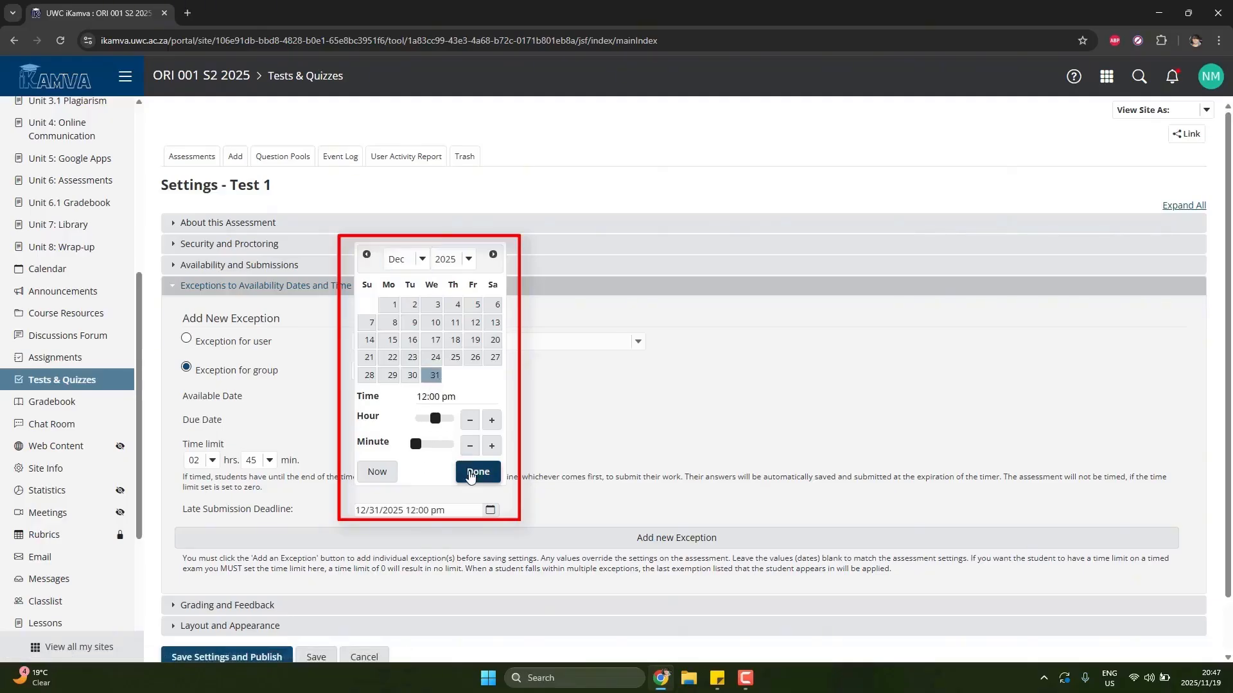
{"action": "left_click", "coordinate": [477, 473]}
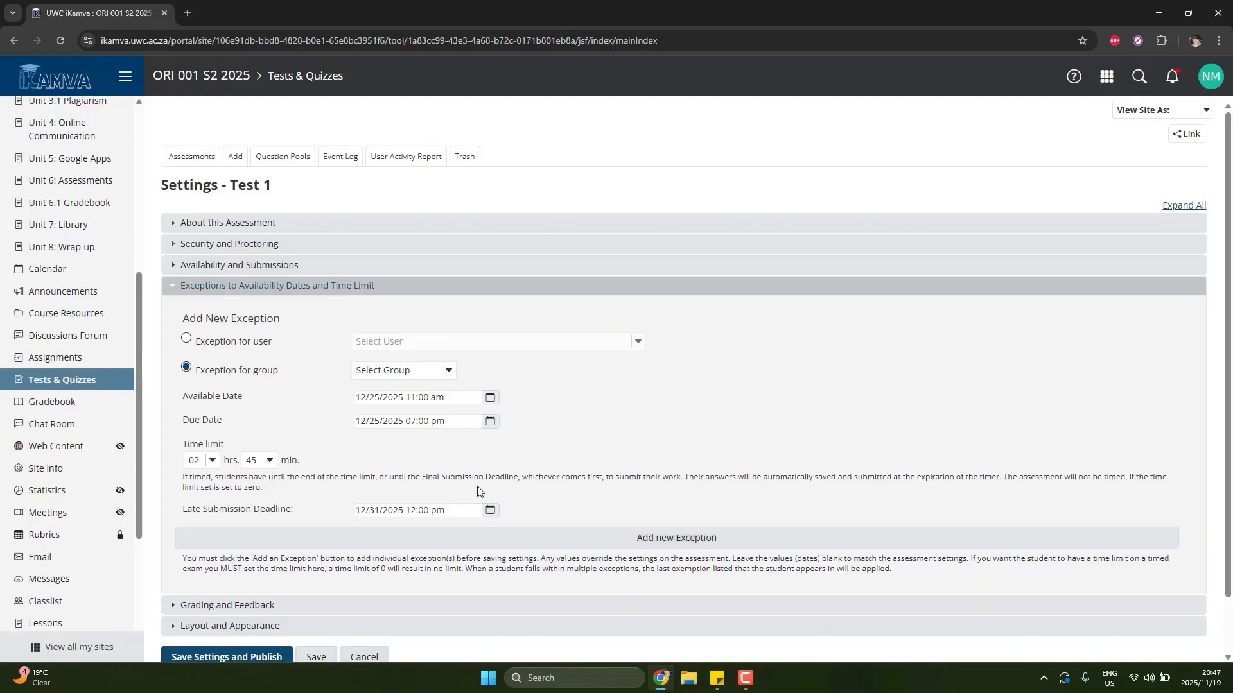
{"action": "left_click", "coordinate": [175, 290]}
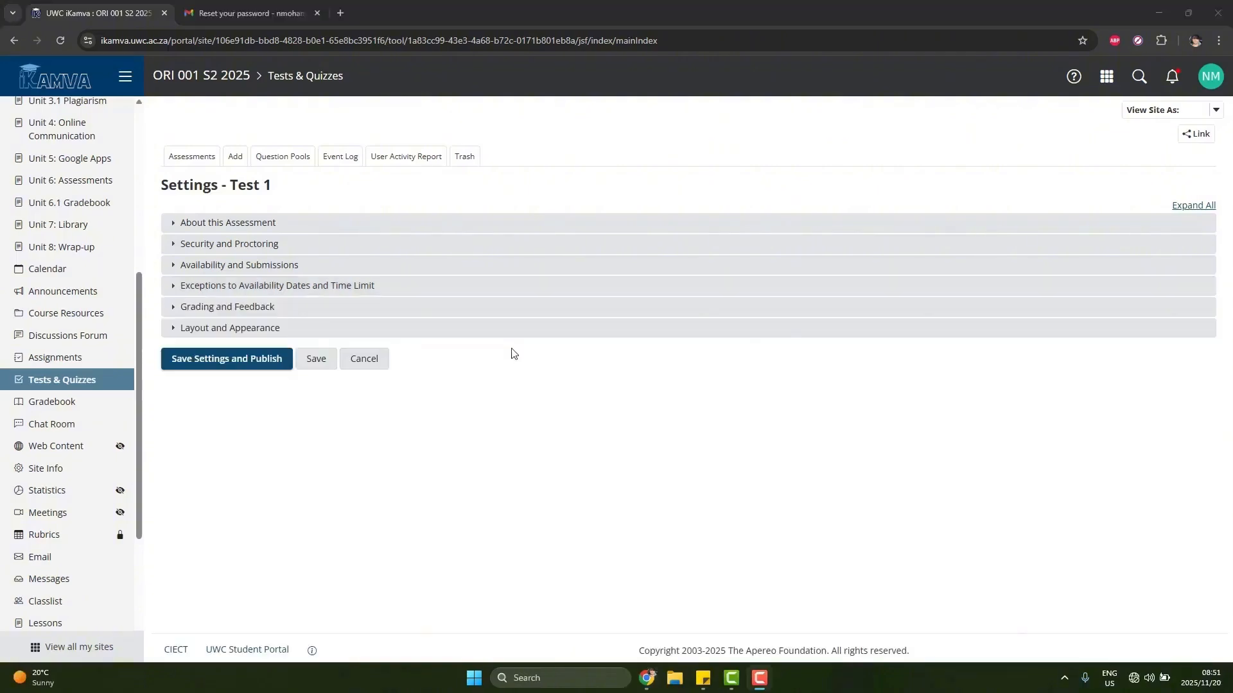
Step: In Grading and Feedback, switch sending the assessment score to Gradebook off and back on, and review the available Gradebook categories
{"action": "left_click", "coordinate": [173, 311]}
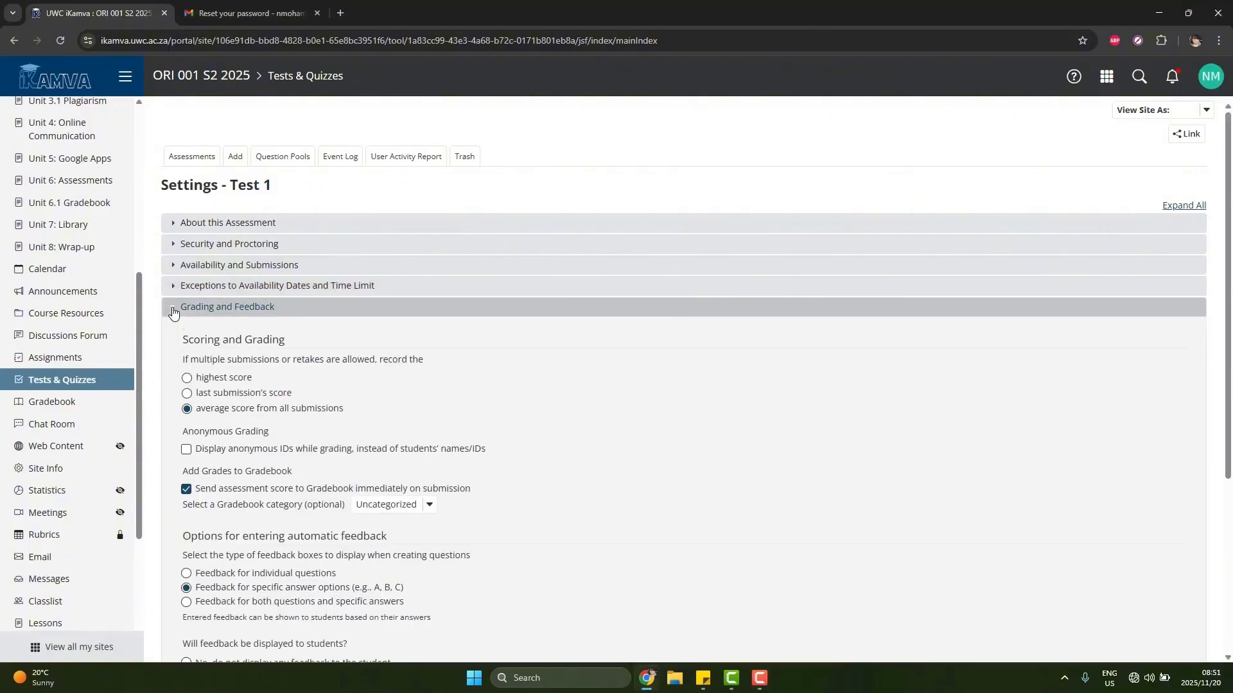
{"action": "scroll", "coordinate": [173, 310], "scroll_direction": "down", "scroll_amount": 2}
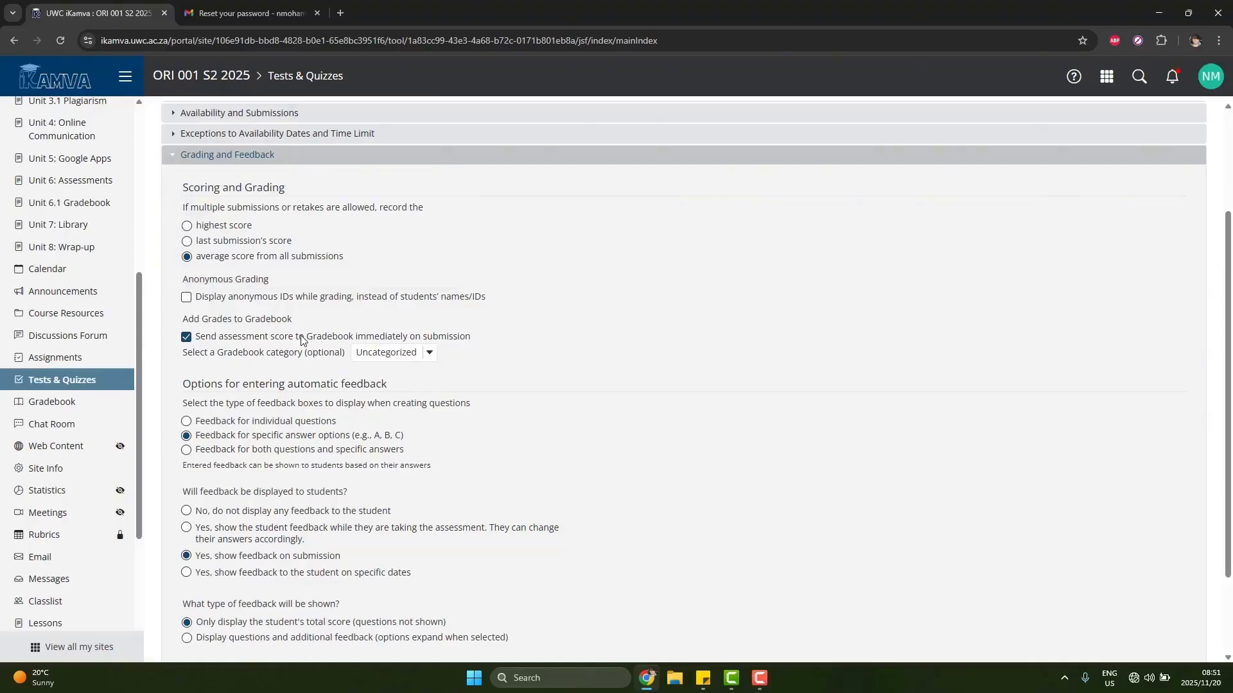
{"action": "left_click", "coordinate": [187, 338]}
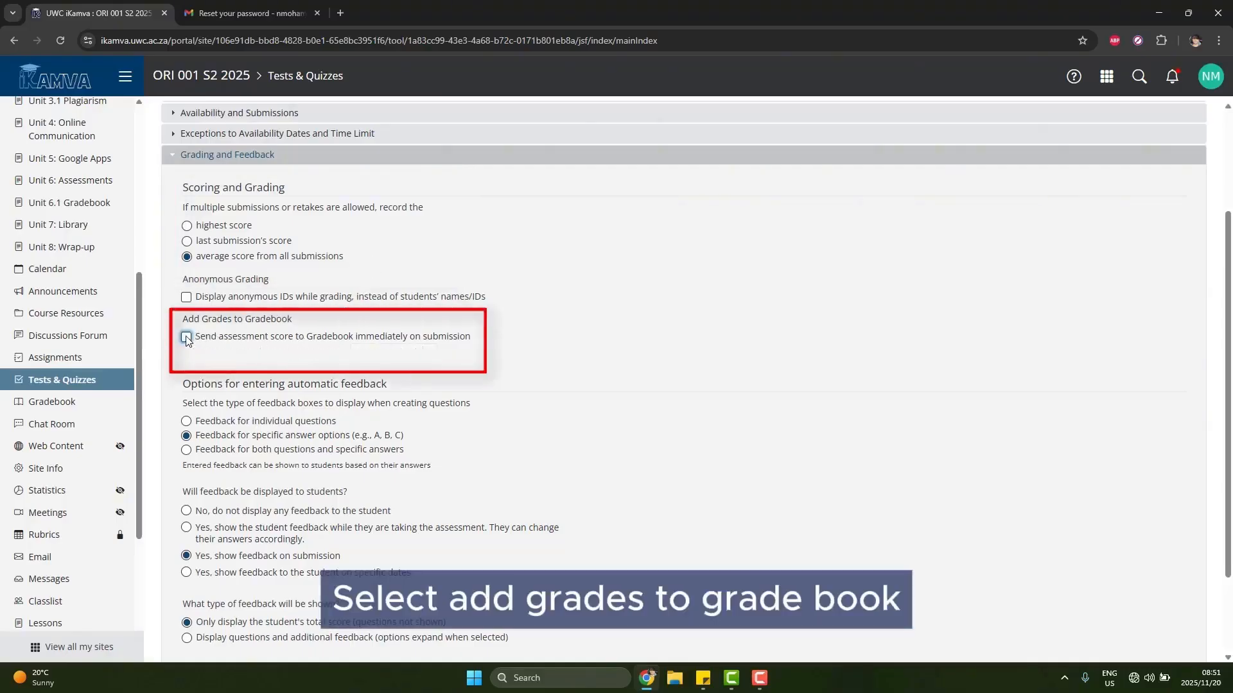
{"action": "left_click", "coordinate": [187, 339]}
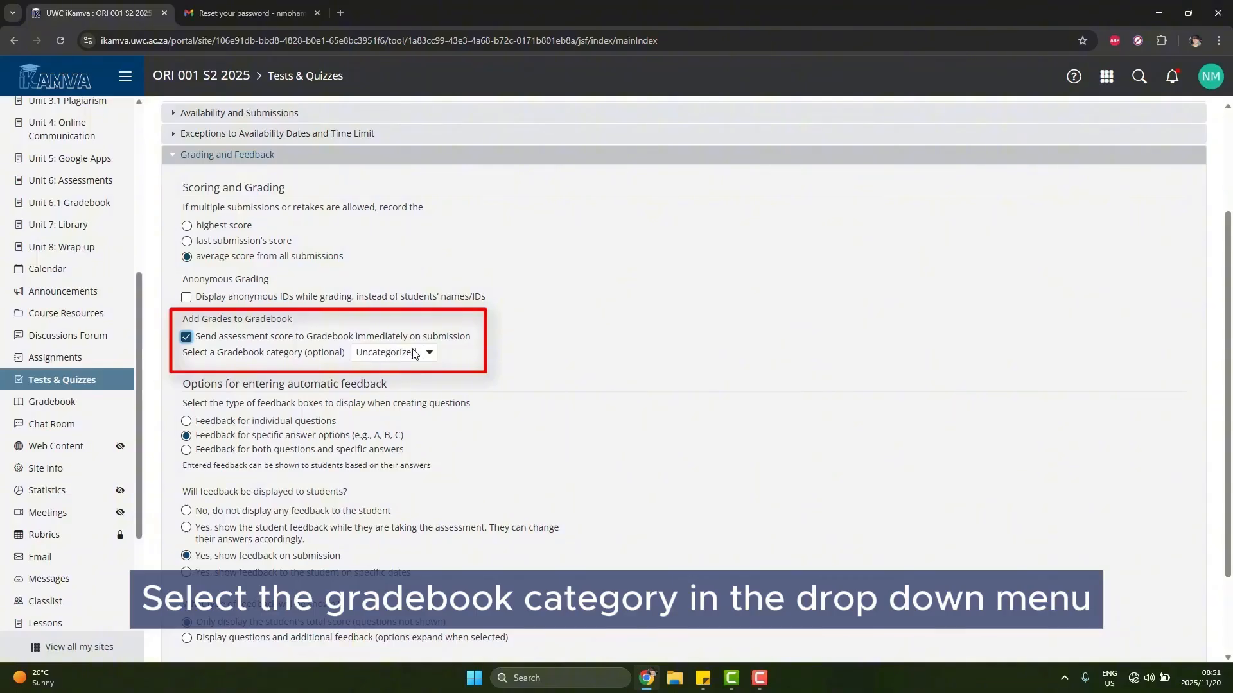
{"action": "left_click", "coordinate": [429, 355]}
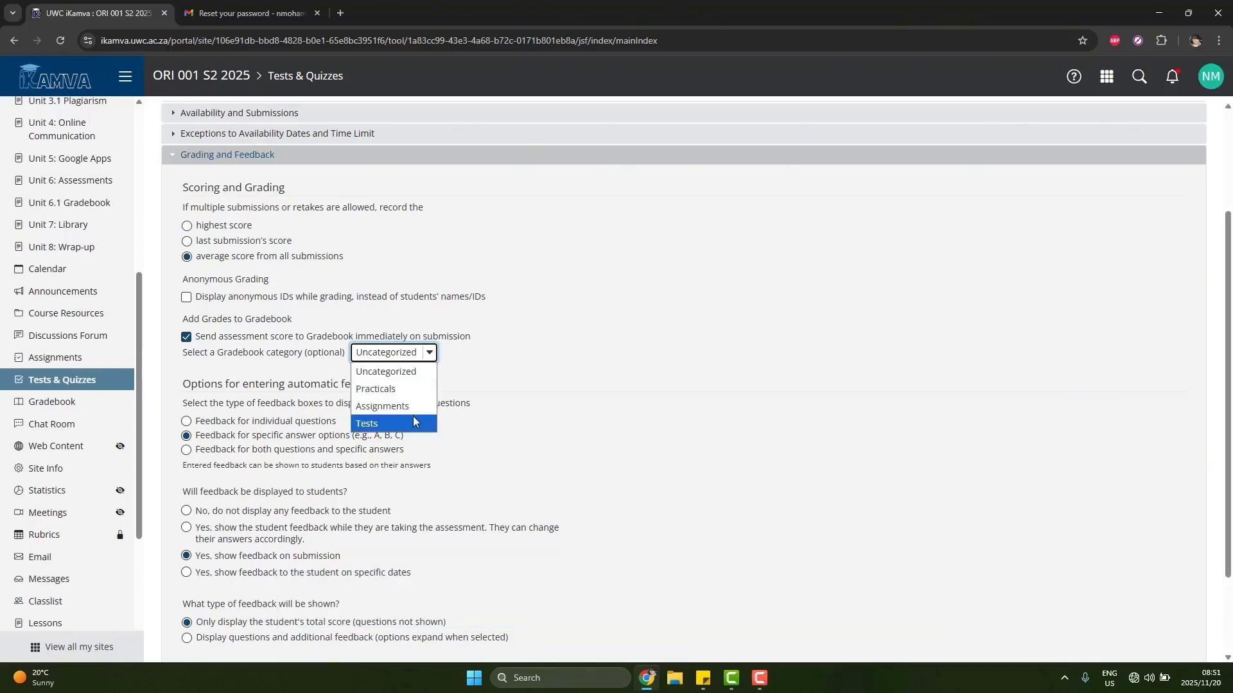
{"action": "left_click", "coordinate": [430, 357]}
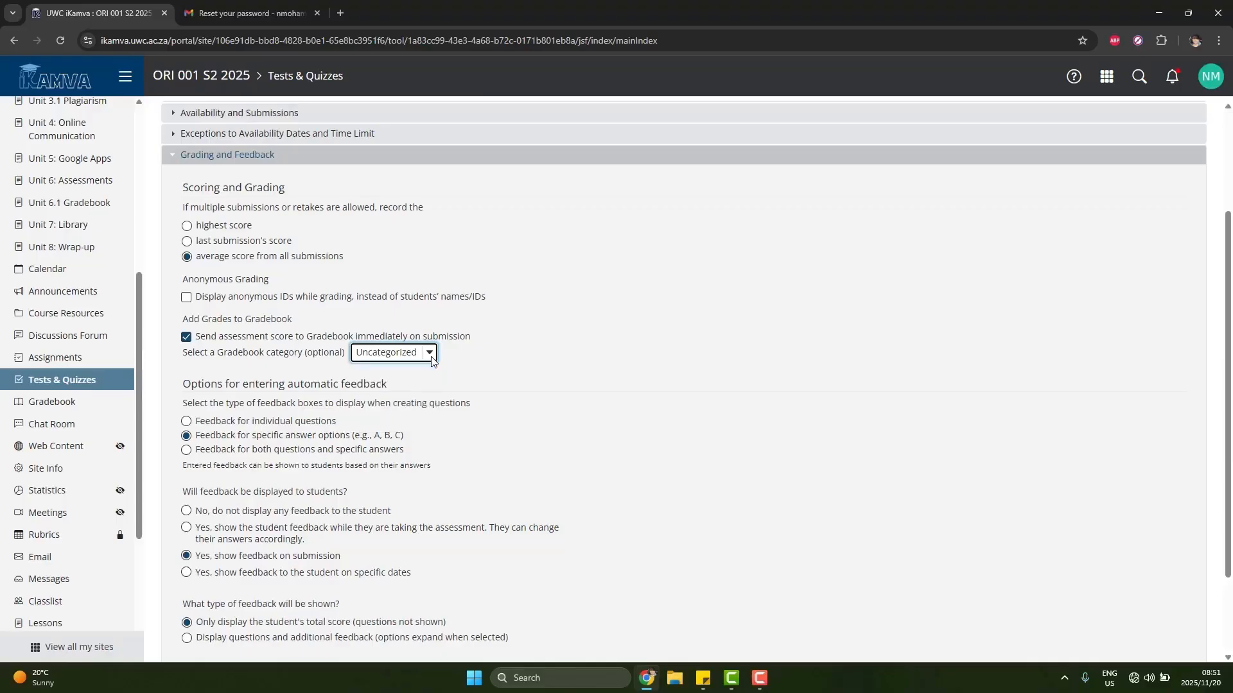
Step: Review the automatic feedback and feedback display options in Grading and Feedback, and collapse the section
{"action": "scroll", "coordinate": [432, 366], "scroll_direction": "down", "scroll_amount": 2}
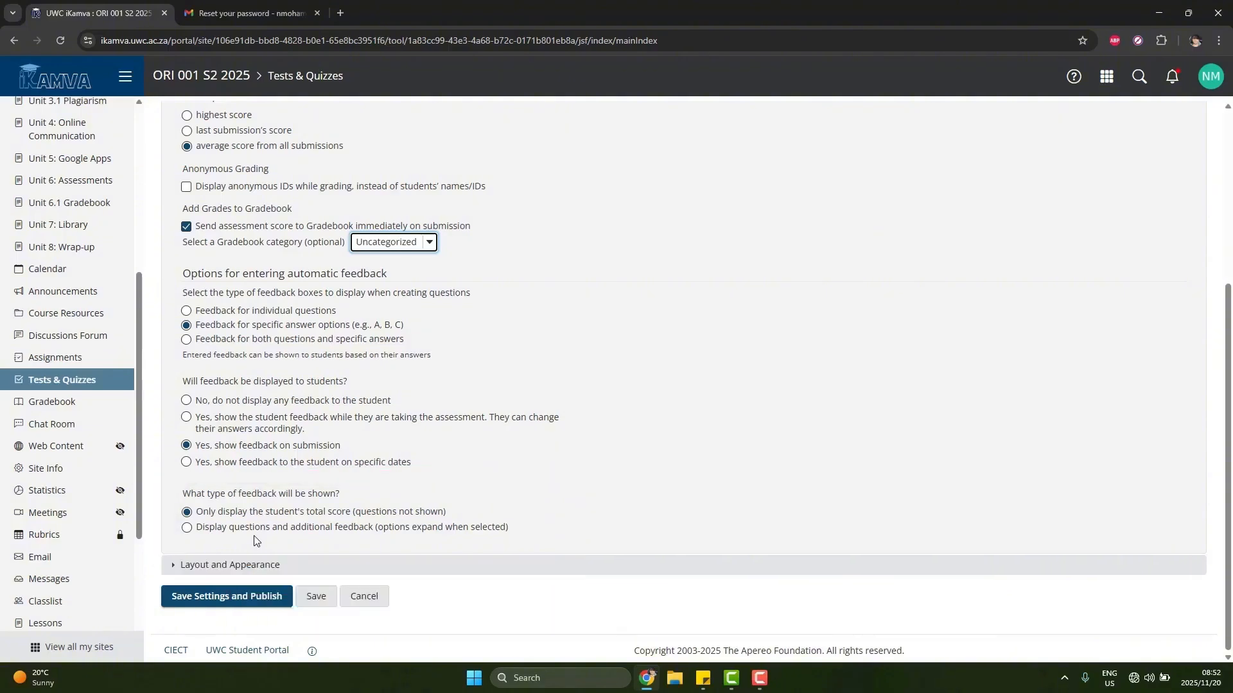
{"action": "scroll", "coordinate": [253, 536], "scroll_direction": "up", "scroll_amount": 2}
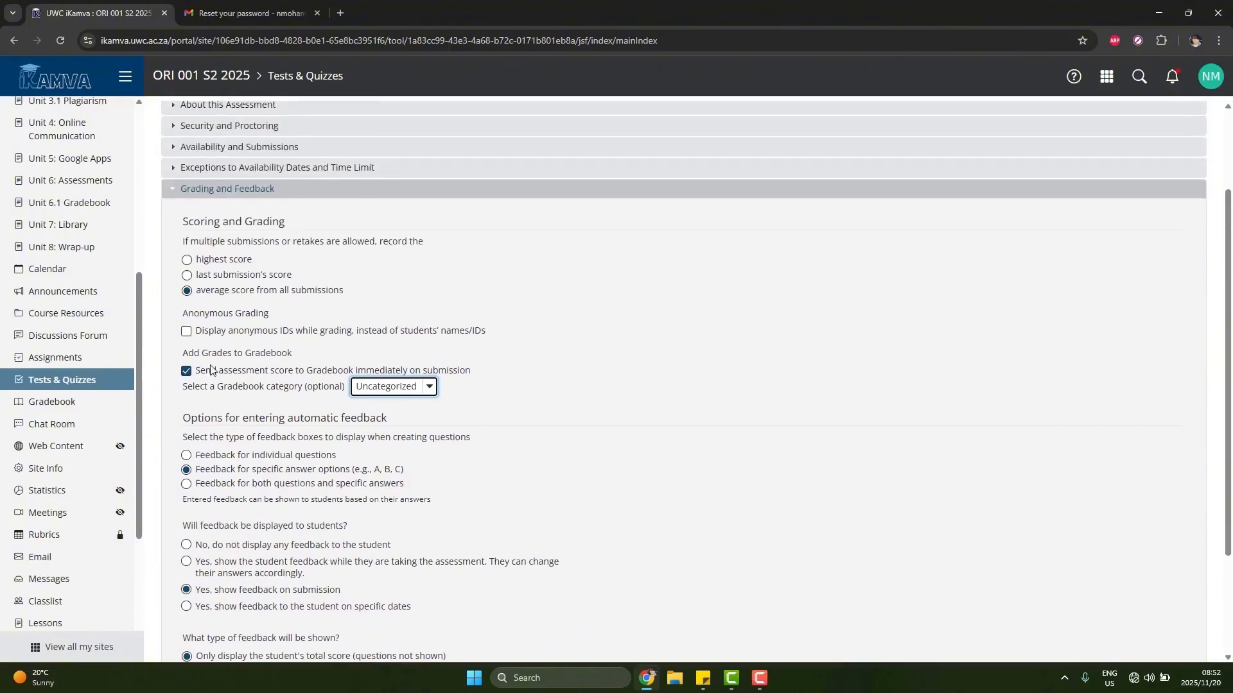
{"action": "left_click", "coordinate": [171, 193]}
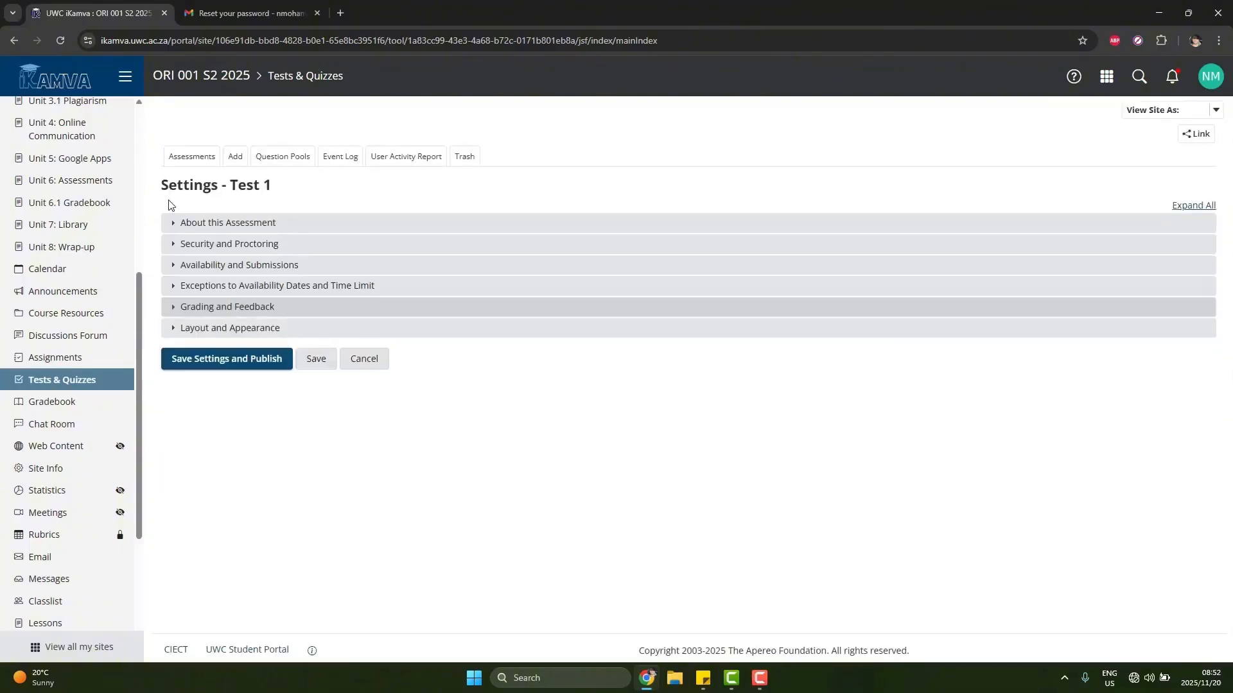
Step: In Layout and Appearance, switch navigation to flexible and back to linear, and collapse the section
{"action": "left_click", "coordinate": [175, 337]}
{"action": "scroll", "coordinate": [174, 339], "scroll_direction": "down", "scroll_amount": 2}
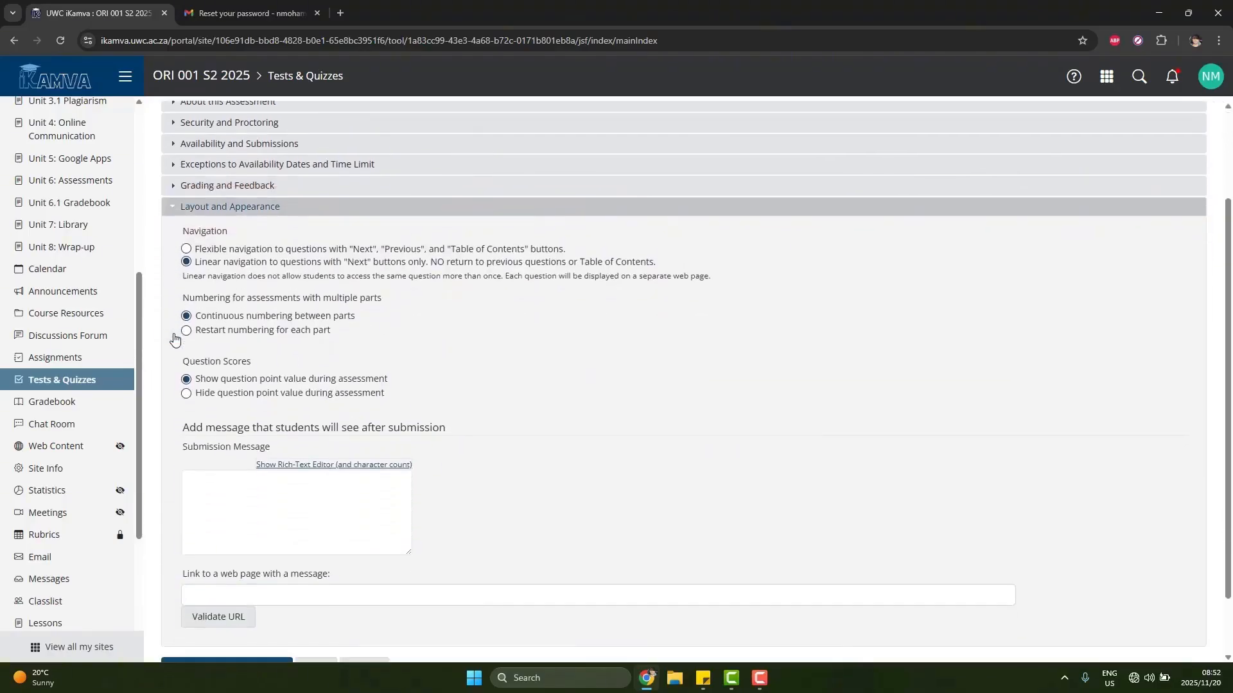
{"action": "left_click", "coordinate": [187, 251]}
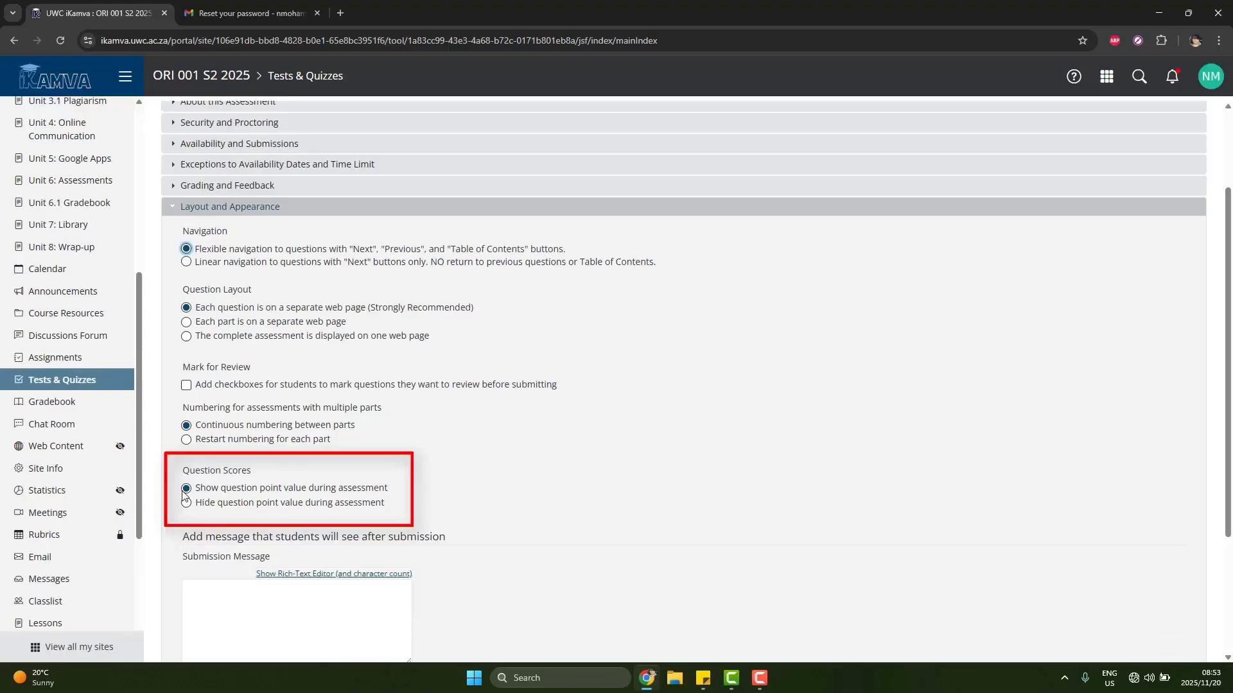
{"action": "left_click", "coordinate": [186, 262]}
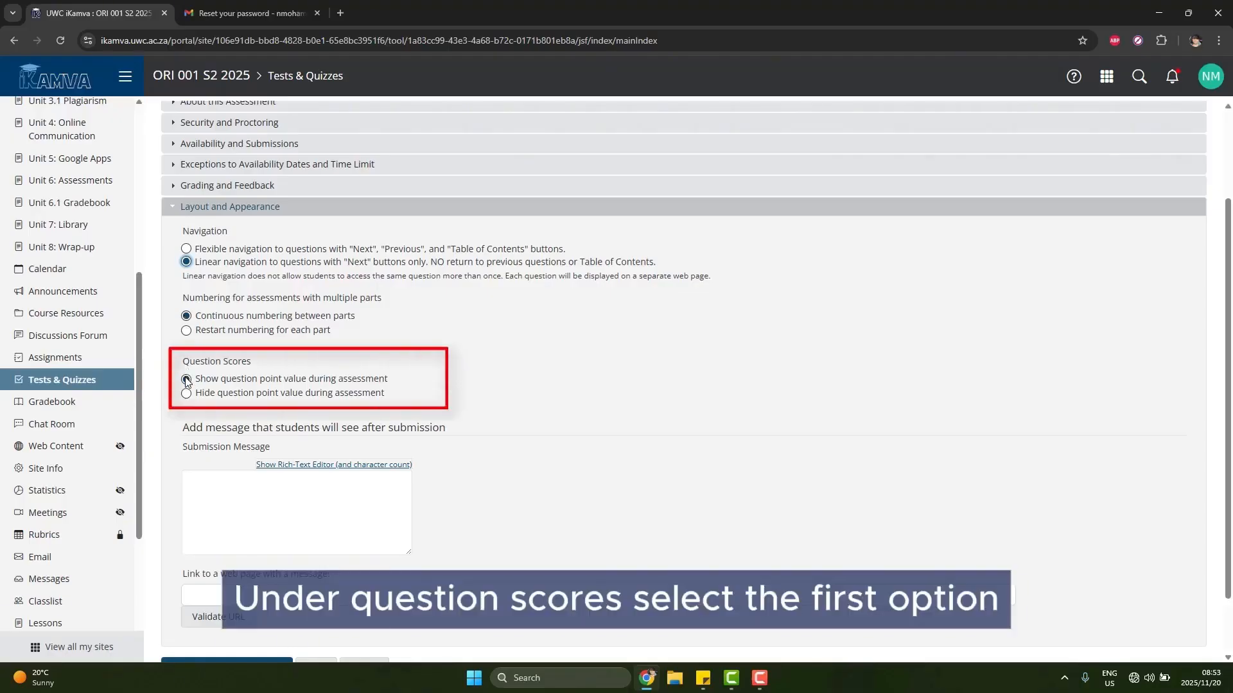
{"action": "left_click", "coordinate": [173, 207]}
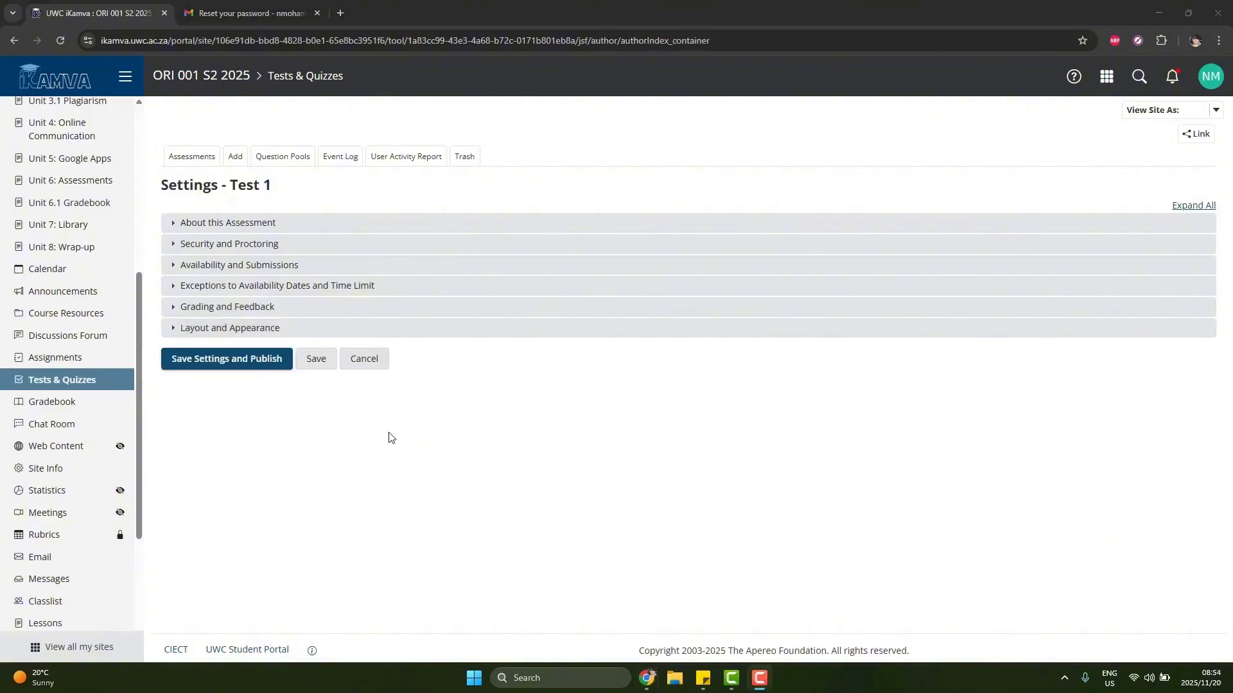
Step: Save the Test 1 settings without publishing, and open the available actions for the draft Test 1 in the assessment list
{"action": "left_click", "coordinate": [316, 360]}
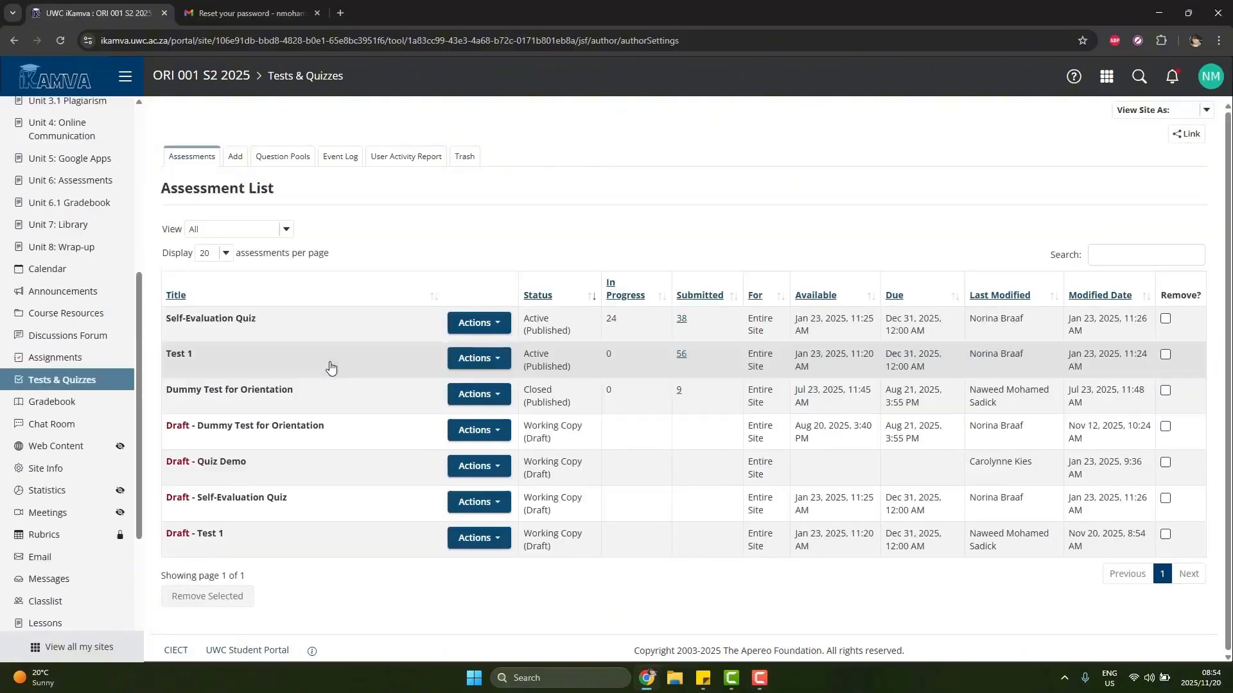
{"action": "left_click", "coordinate": [498, 540]}
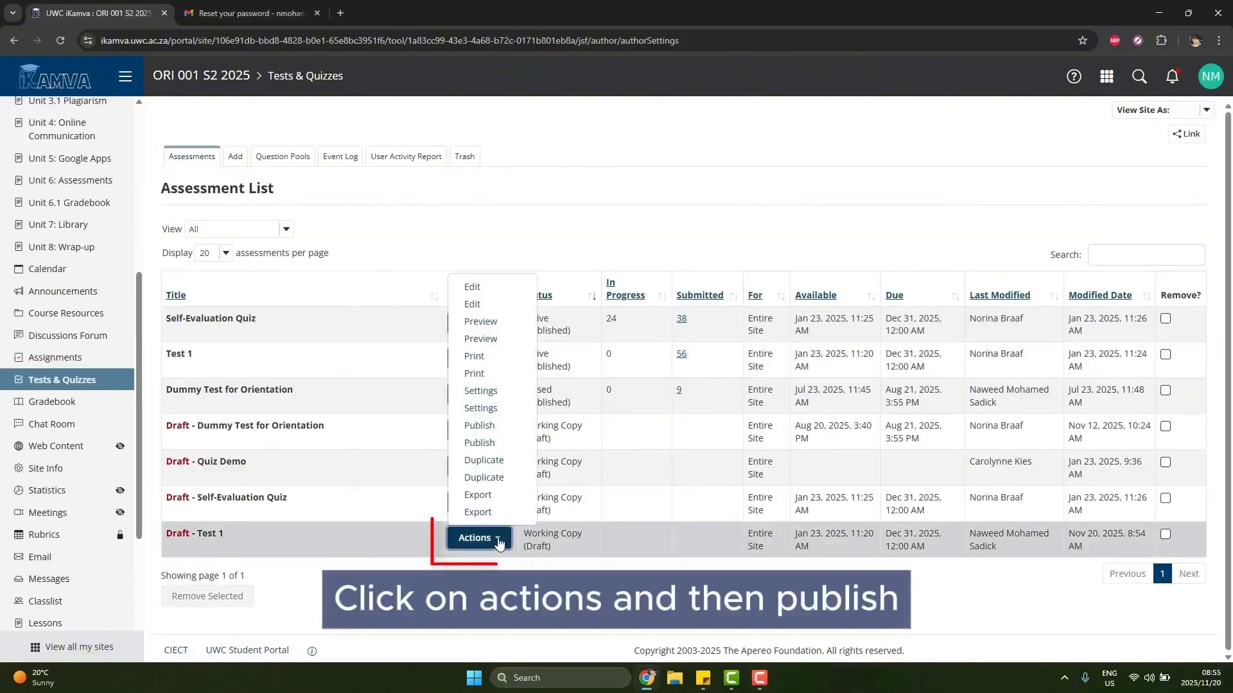